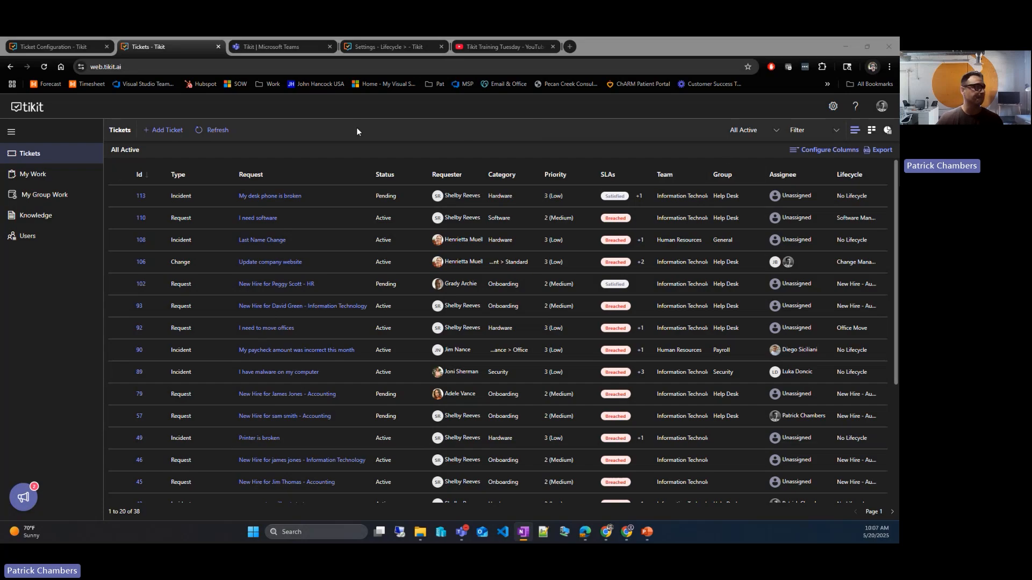
Step: Review the resolution note options in the Ticket Configuration settings and the list of resolution categories
left_click(64, 48)
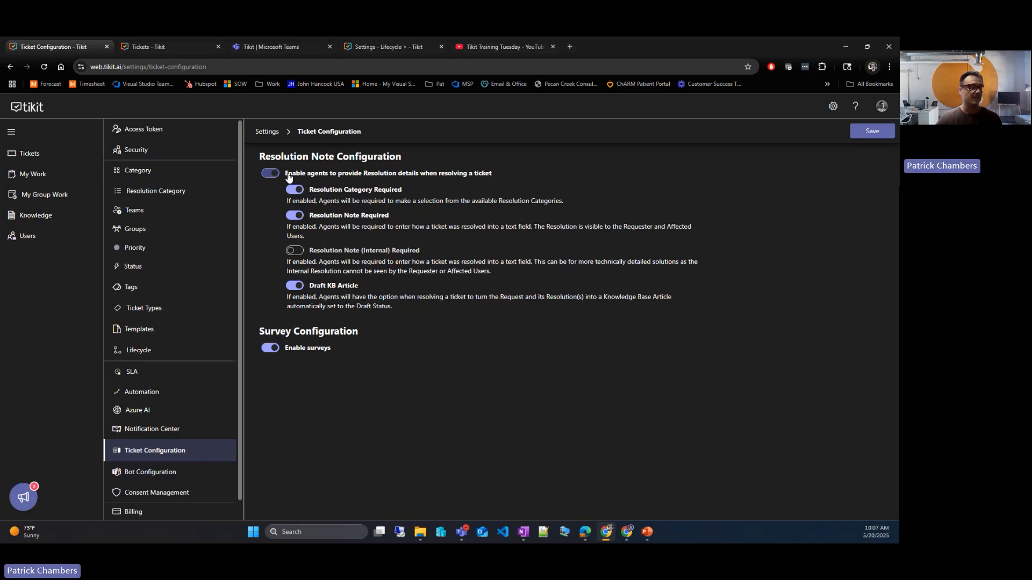
left_click(289, 176)
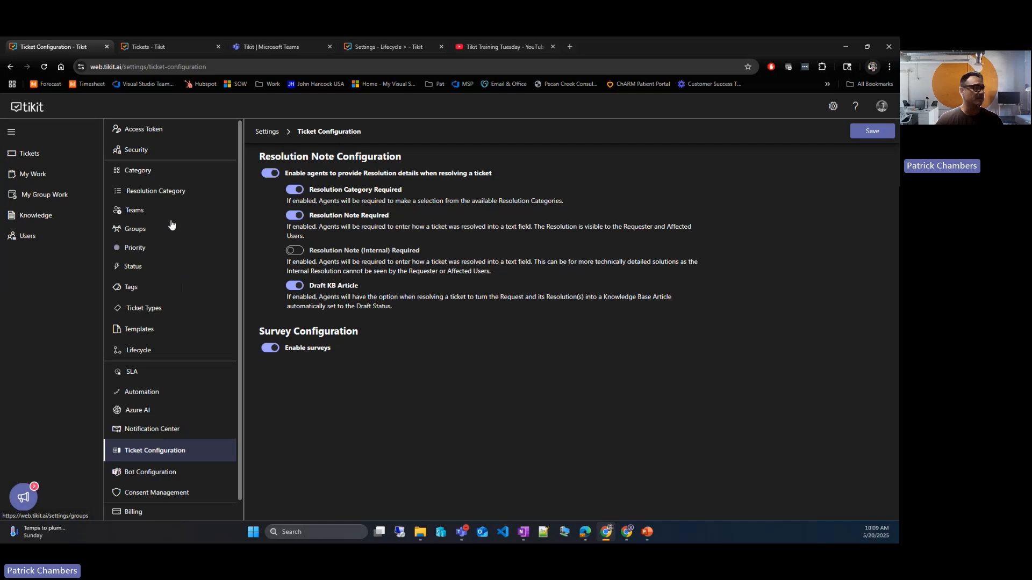
left_click(165, 195)
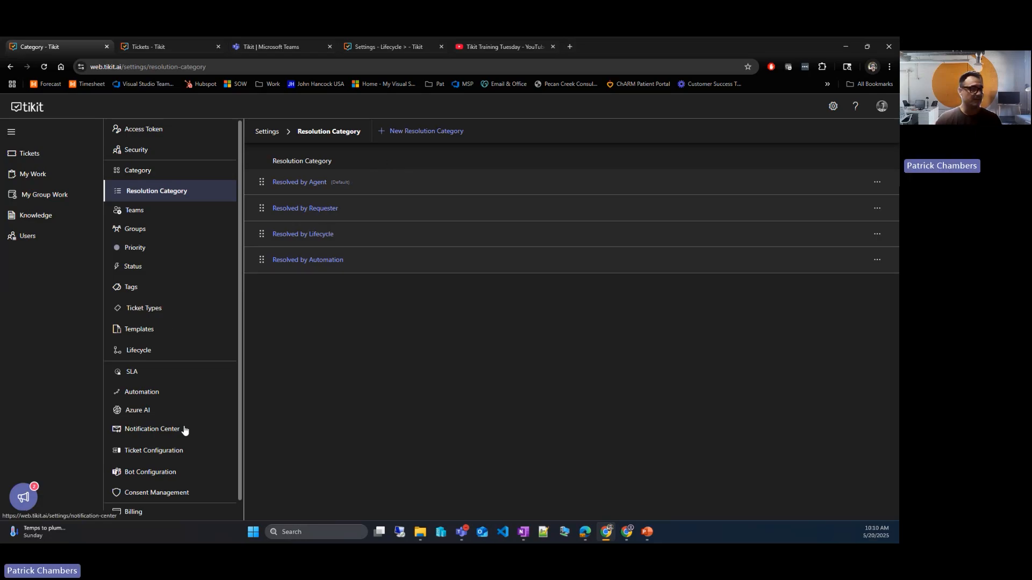
left_click(179, 451)
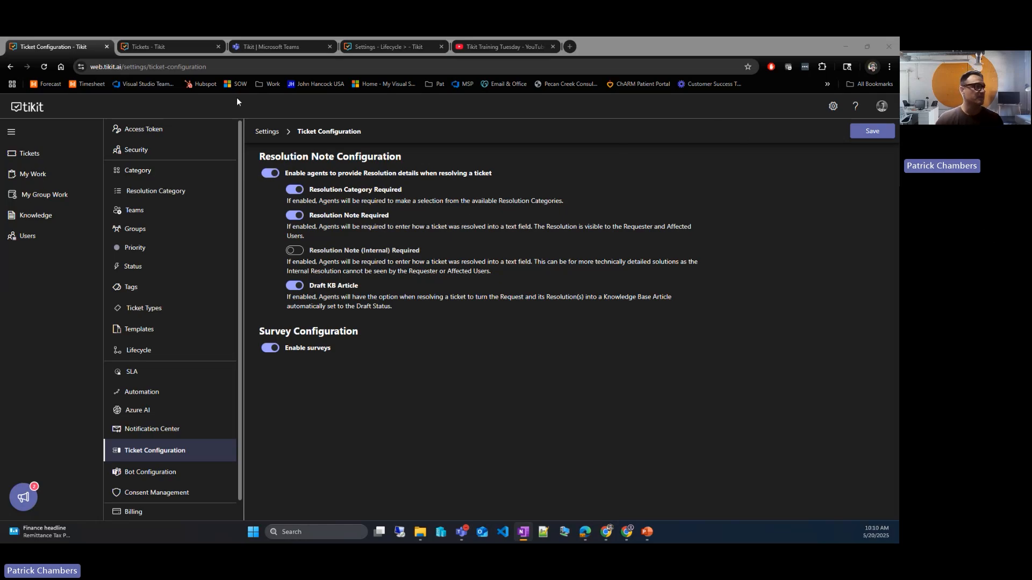
Step: Create a new ticket with the request "Printer is broken" and the intended requester, leaving the other fields at their defaults
left_click(177, 45)
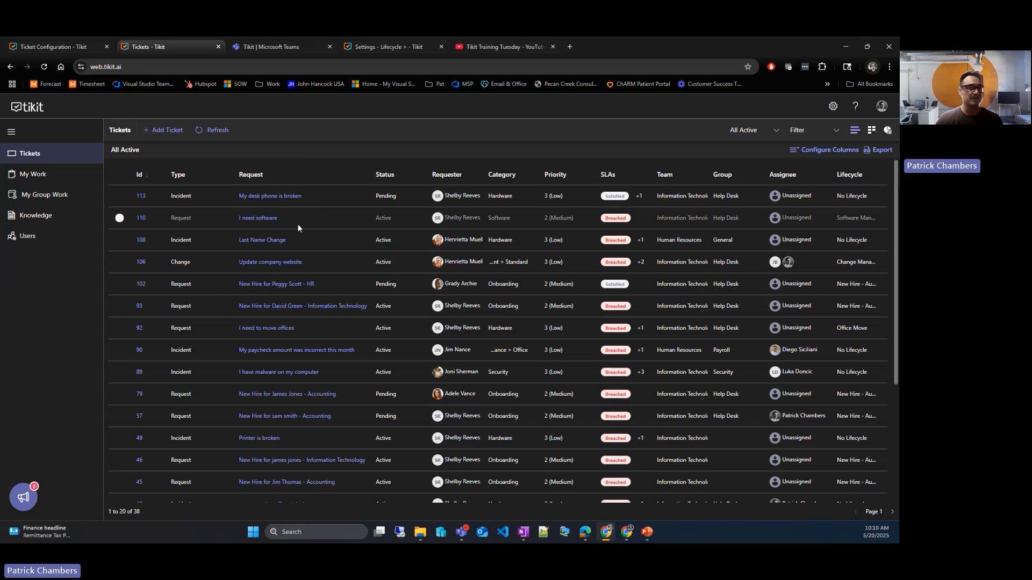
left_click(167, 135)
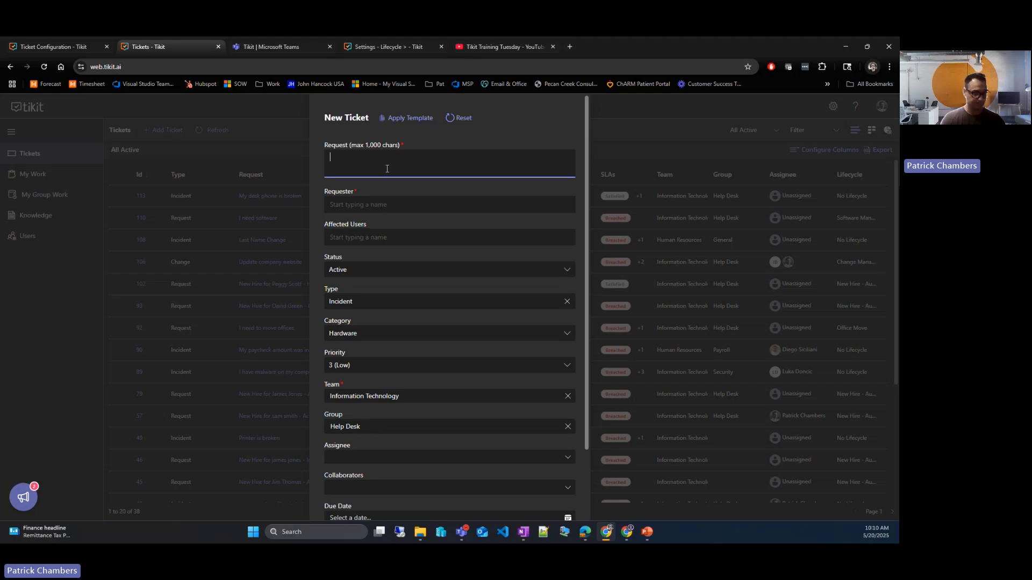
type("Printe")
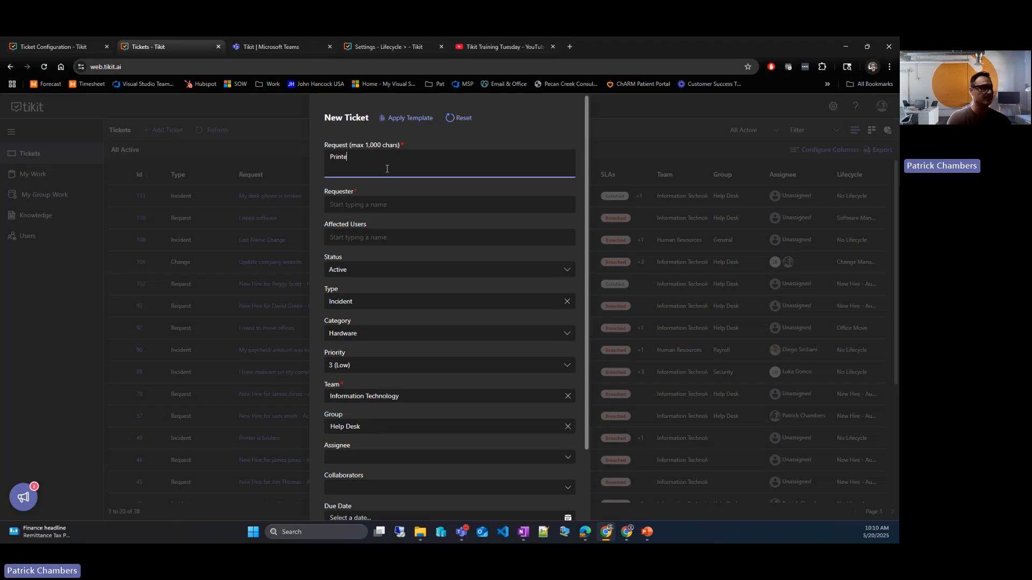
type("r is broken")
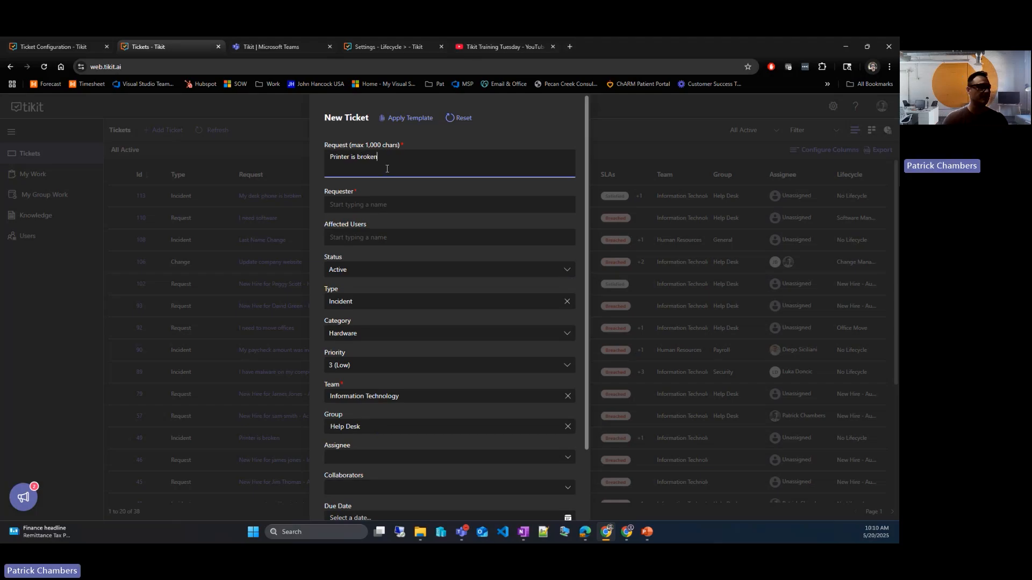
left_click(369, 204)
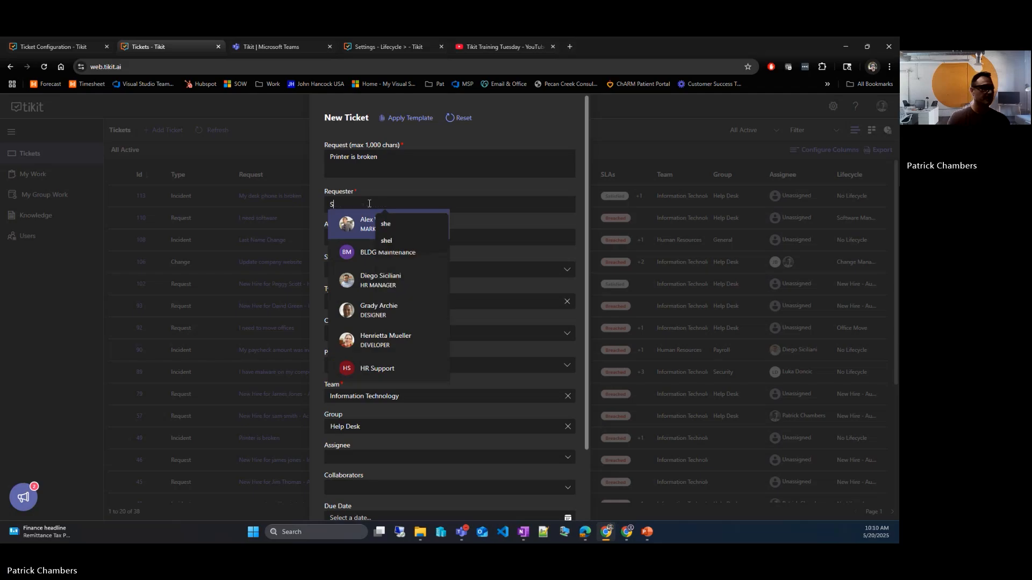
type("Shel")
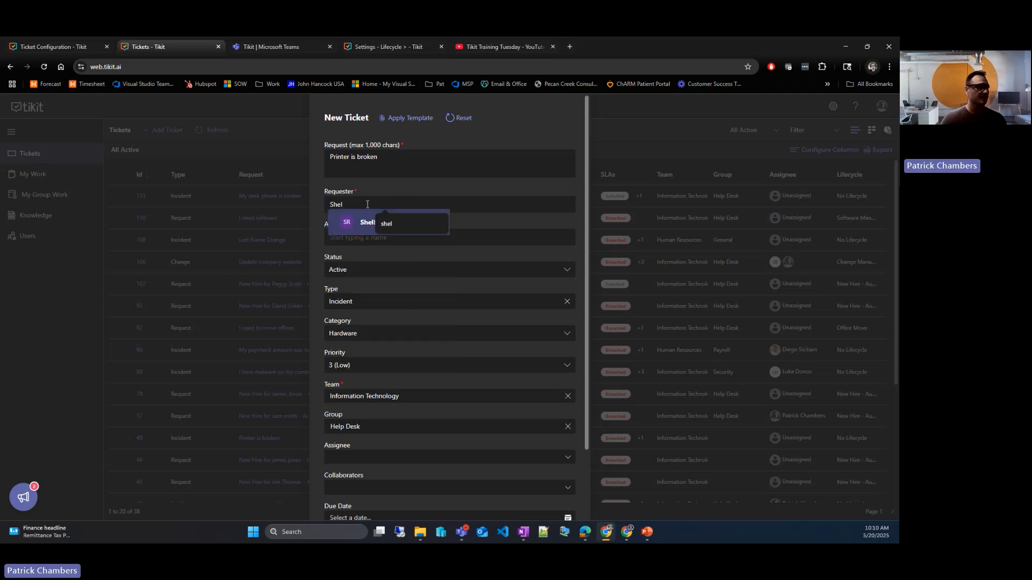
left_click(361, 230)
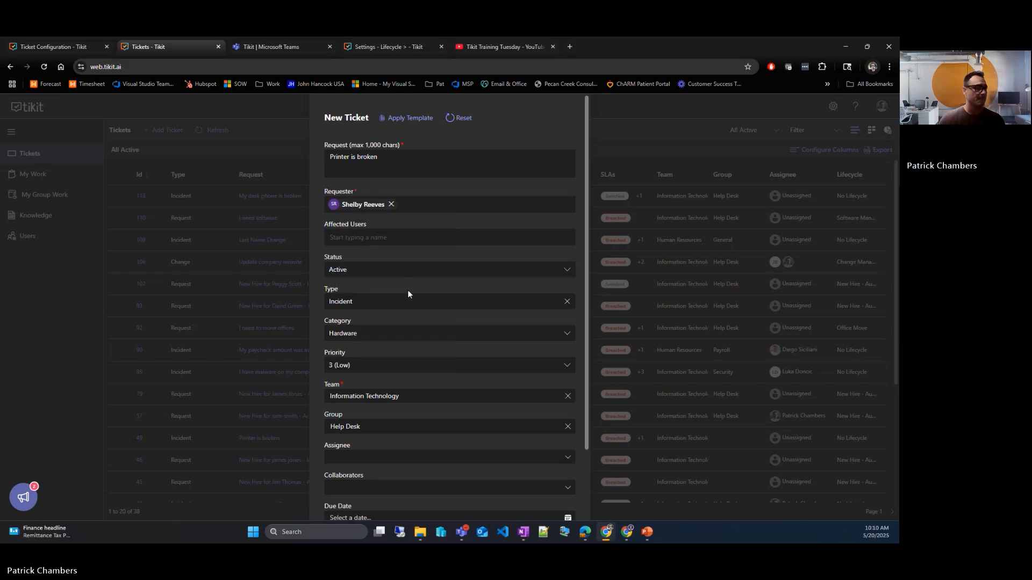
scroll(410, 293, "down", 2)
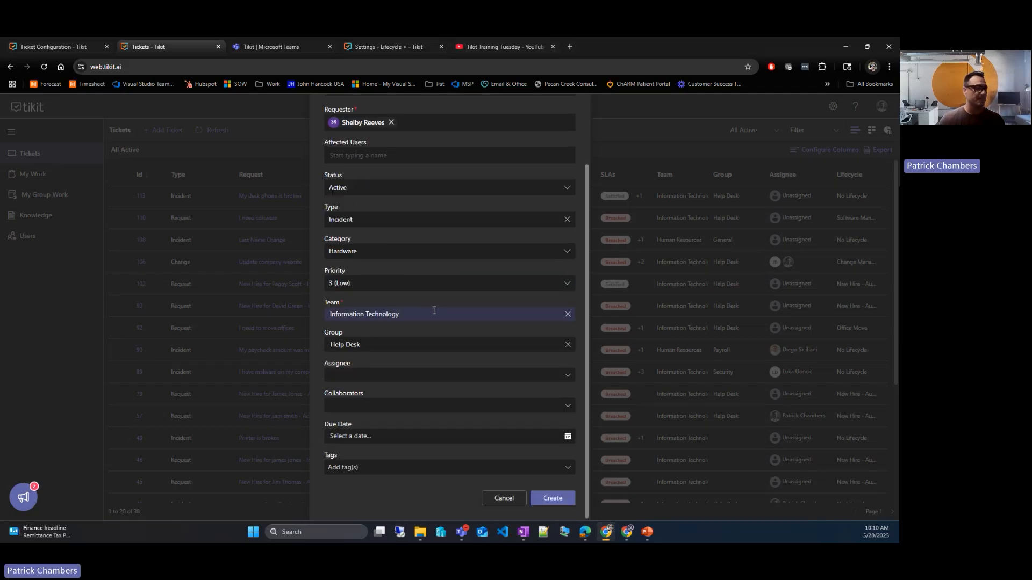
left_click(557, 498)
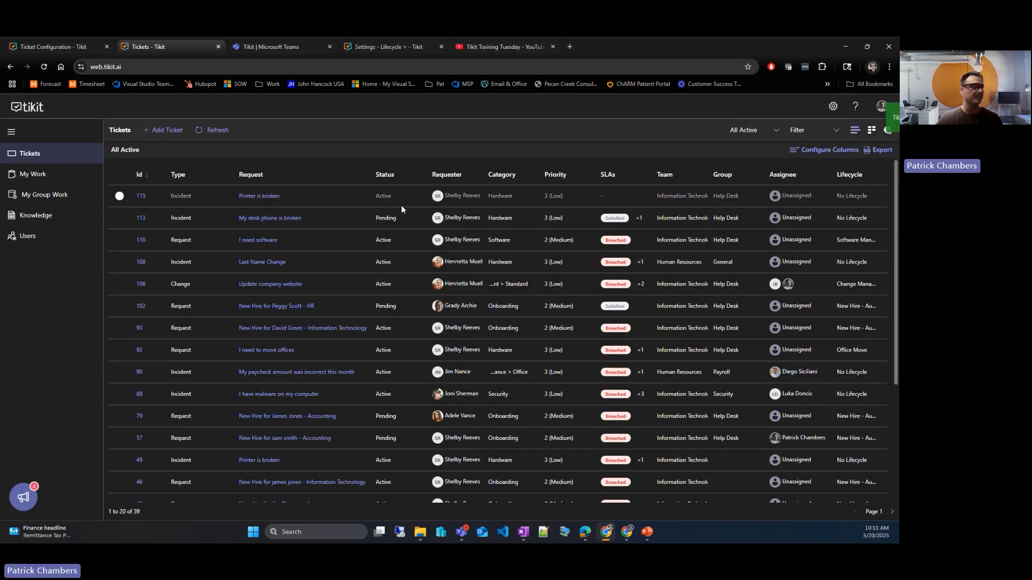
Step: Open the new "Printer is broken" ticket, set its status to Resolved in the properties and save
left_click(271, 197)
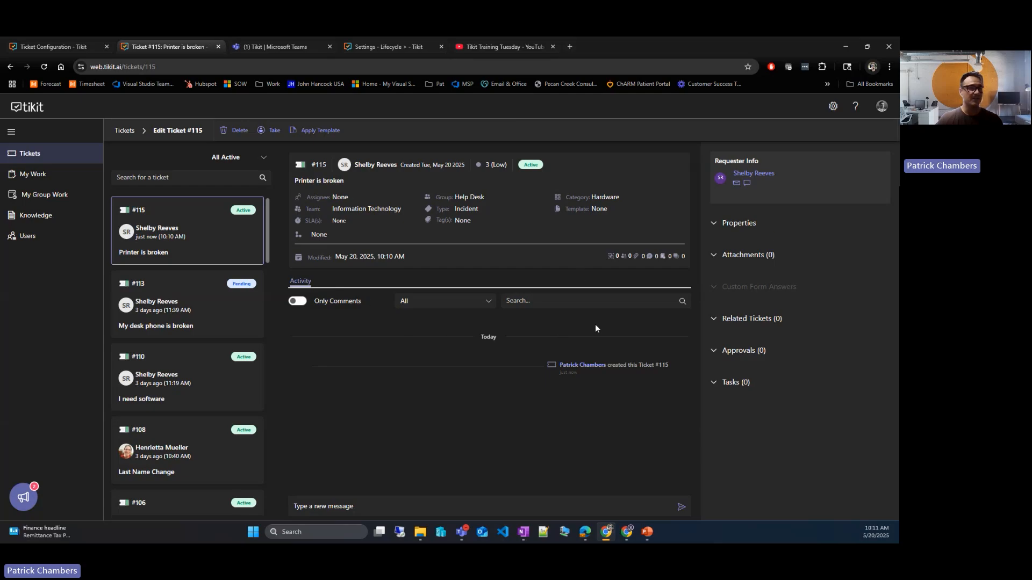
left_click(768, 232)
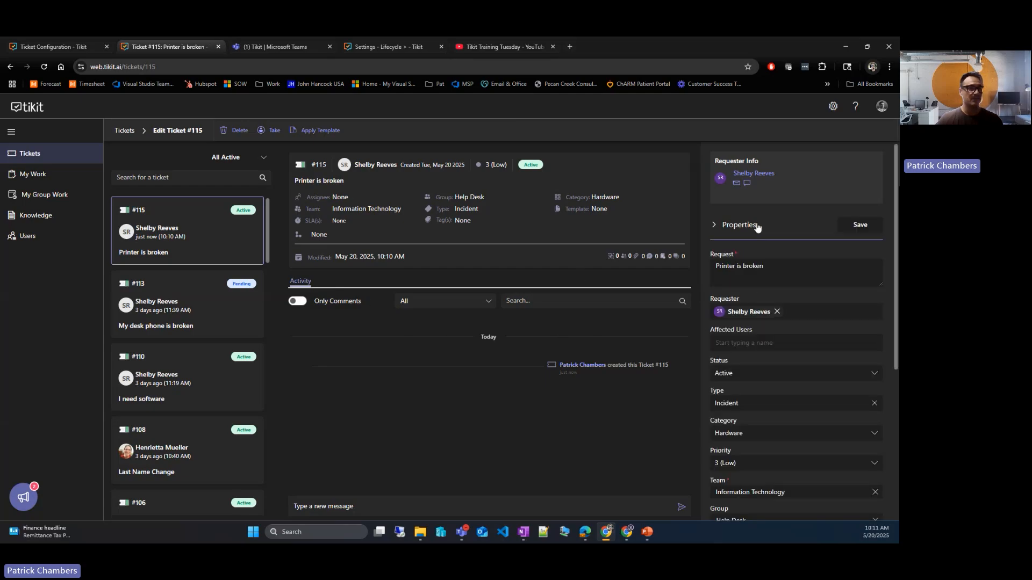
left_click(790, 375)
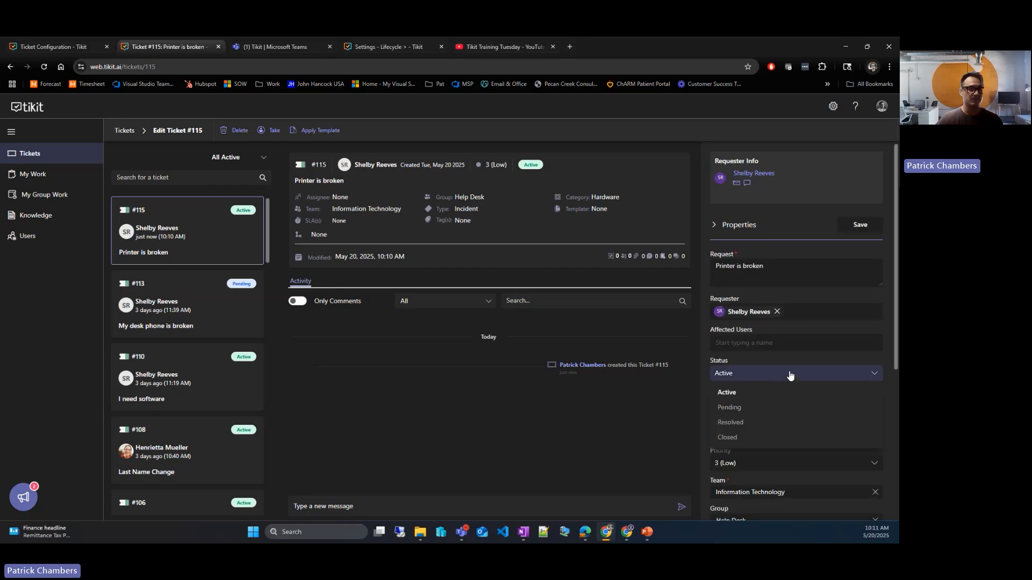
left_click(766, 421)
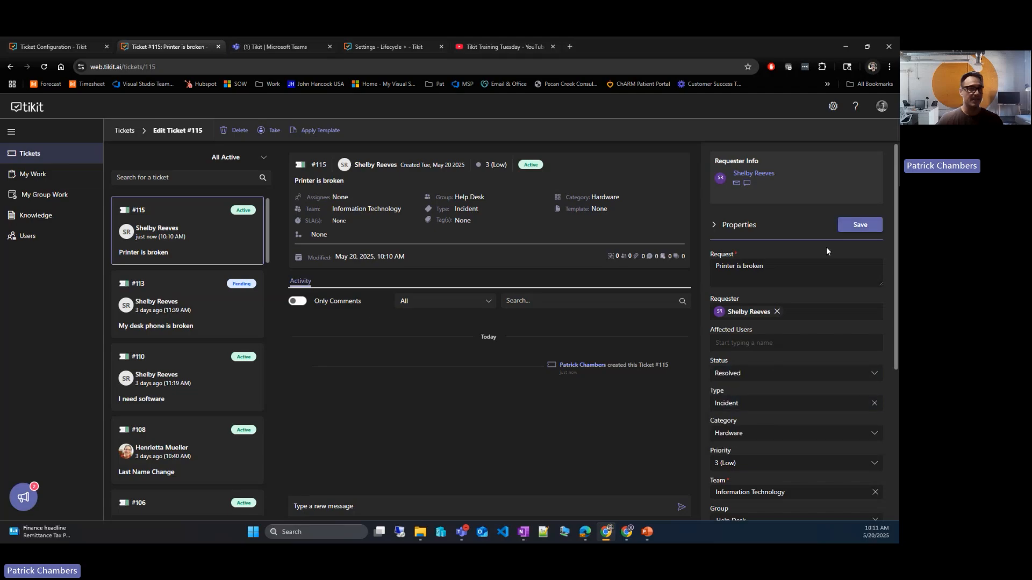
left_click(855, 225)
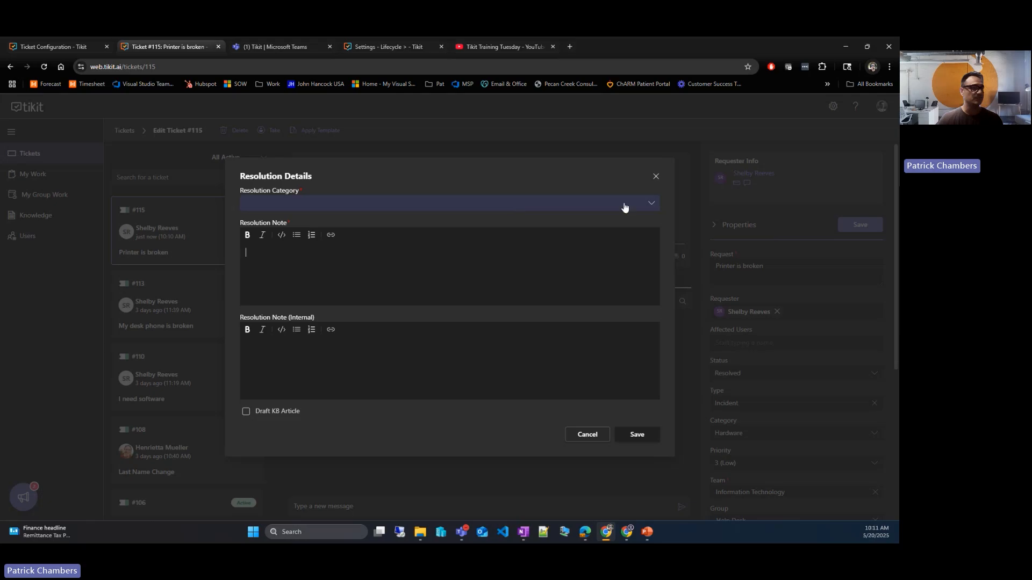
Step: Set the resolution category to Resolved by Agent and enter the resolution note "The user restarted the printer"
left_click(651, 206)
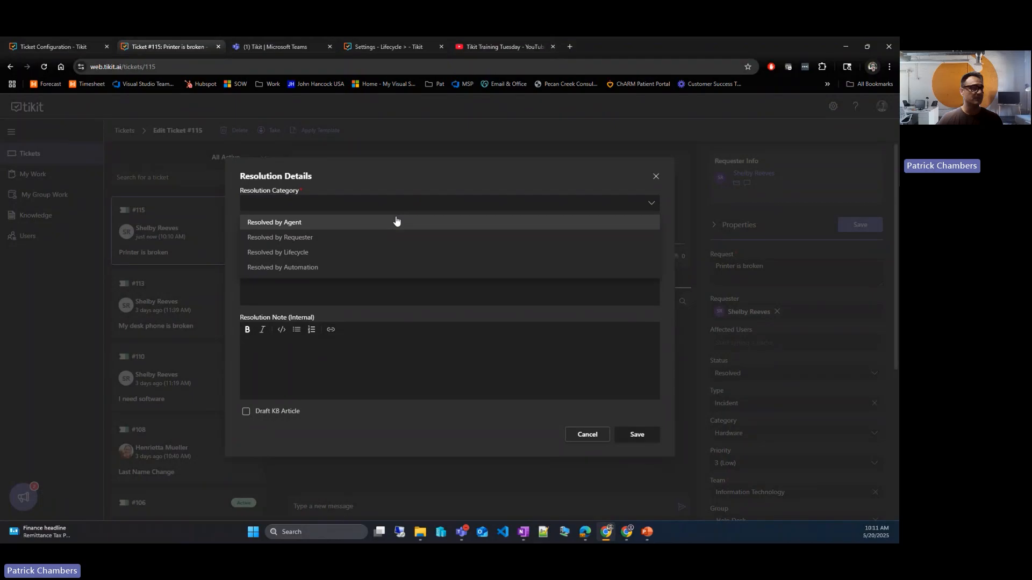
left_click(374, 223)
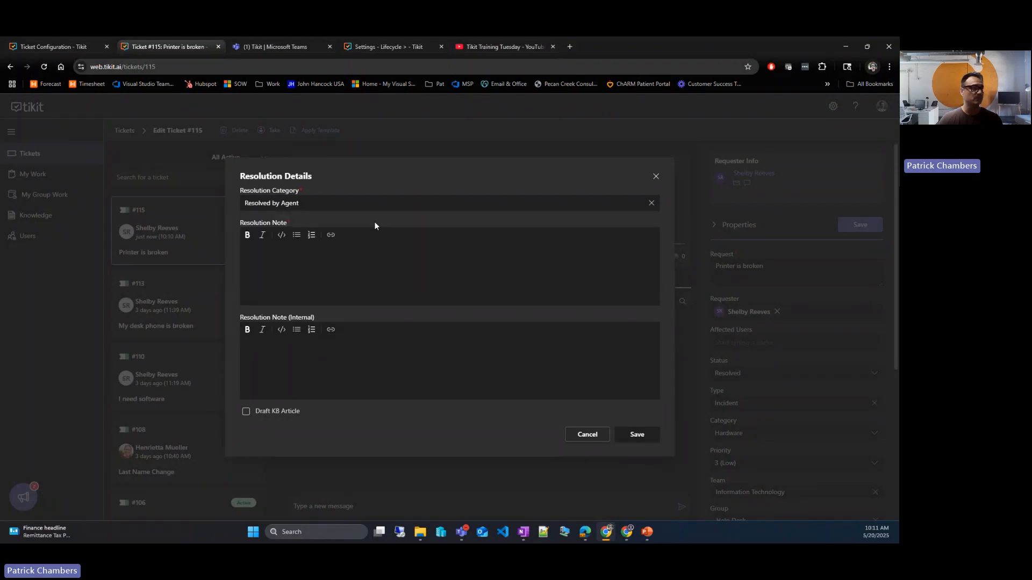
left_click(388, 254)
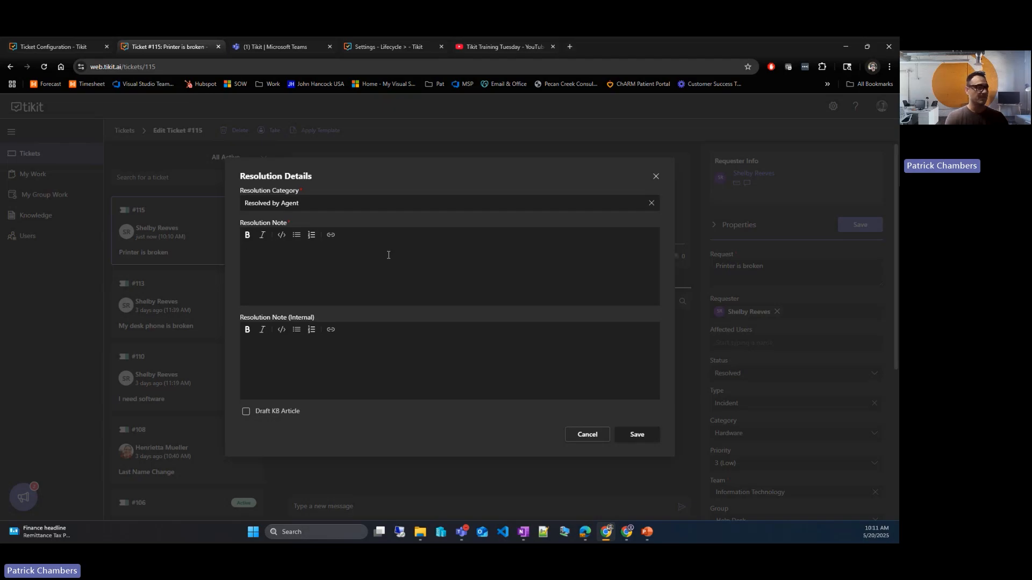
type("The")
key("BackSpace")
key("BackSpace")
key("BackSpace")
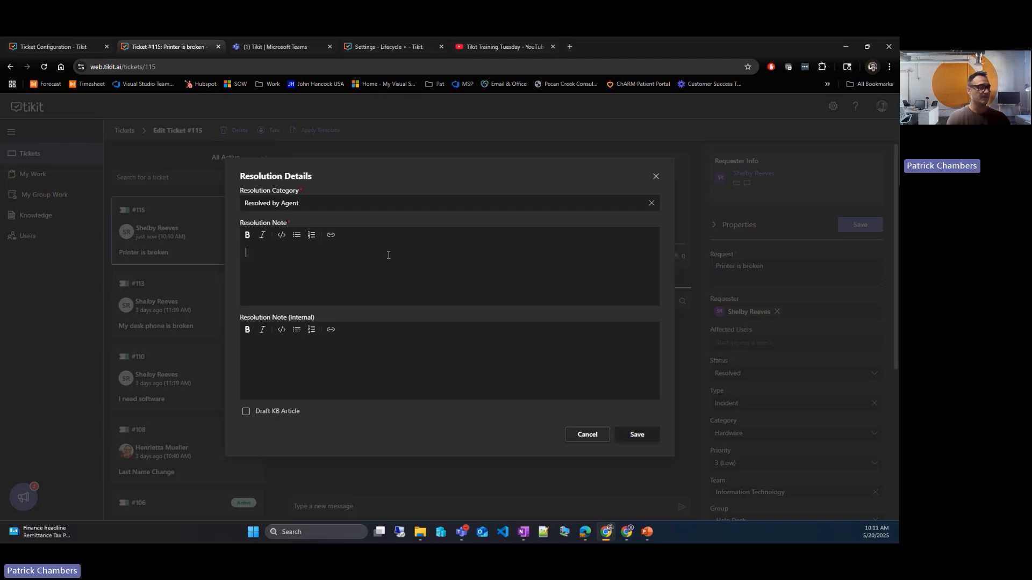
type("The user restar")
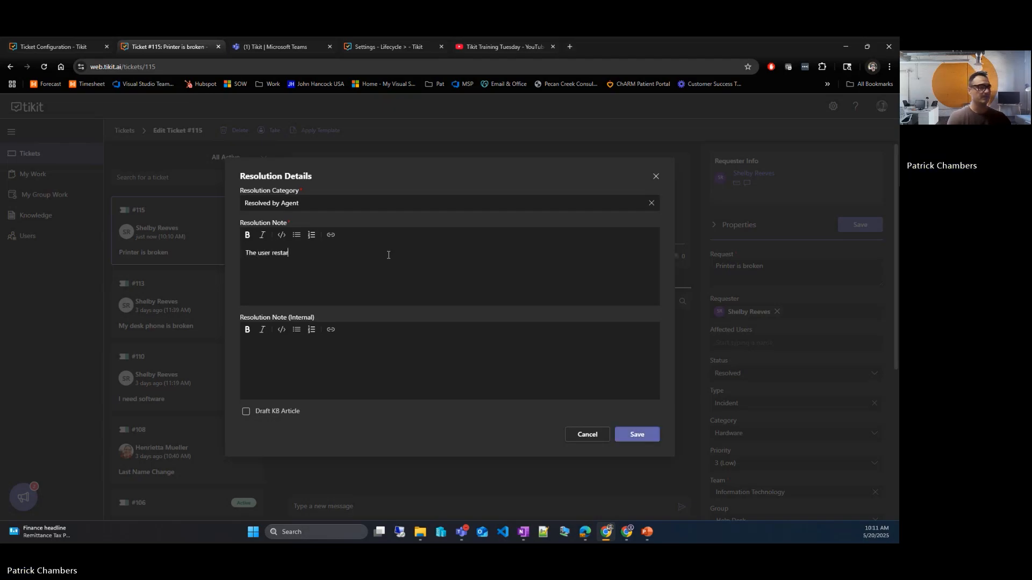
type("ted the printer")
Step: Add the internal resolution note "we had to install some additional drivers" and save the resolution details
left_click(365, 350)
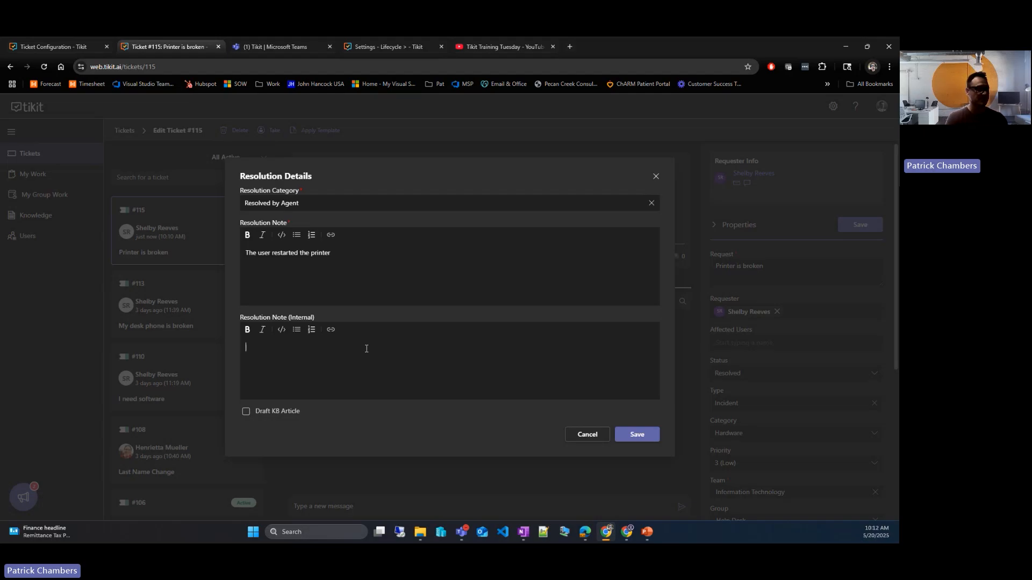
type("we had to ")
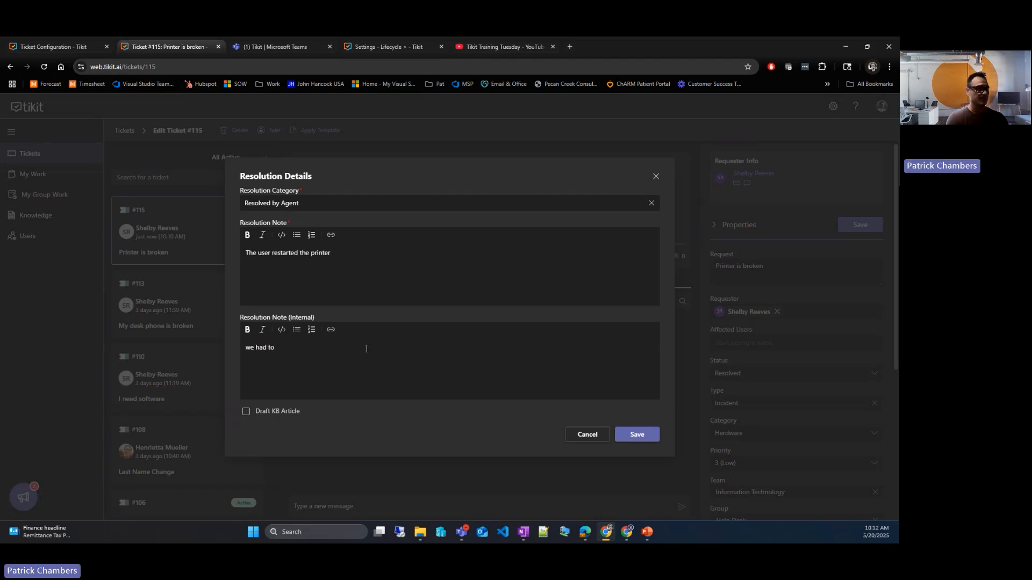
type("instal")
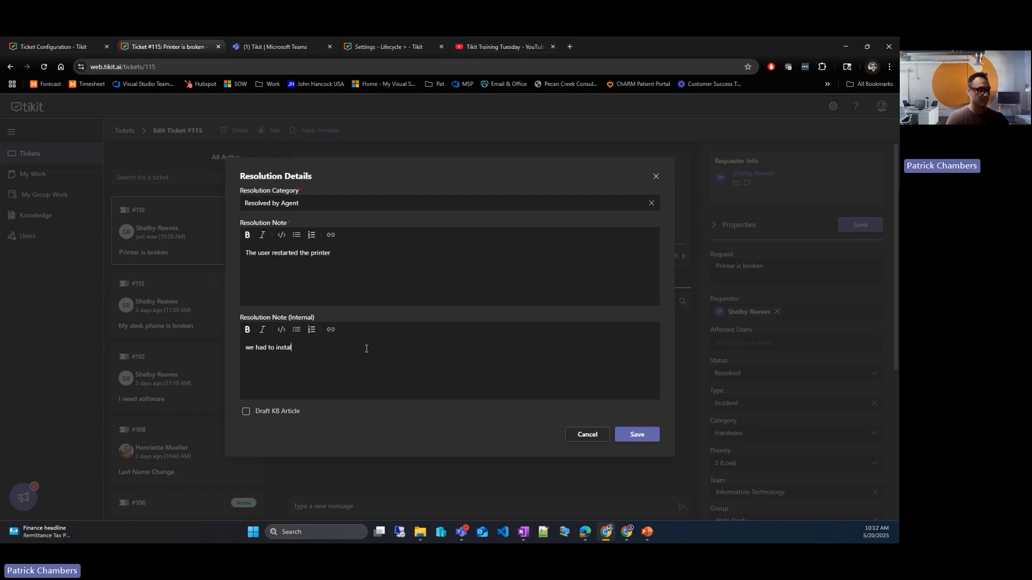
type("l some additional drivers")
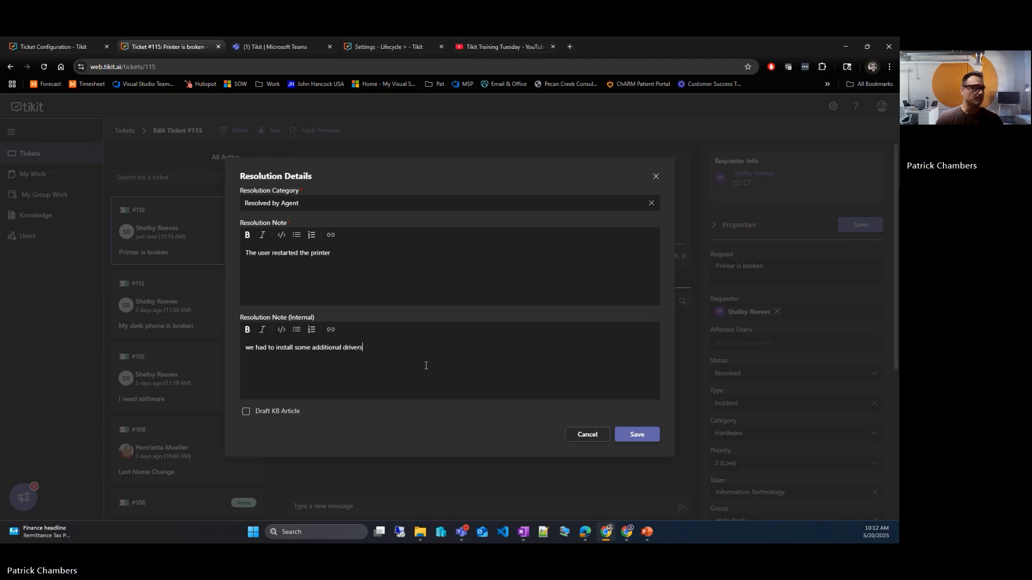
left_click(640, 437)
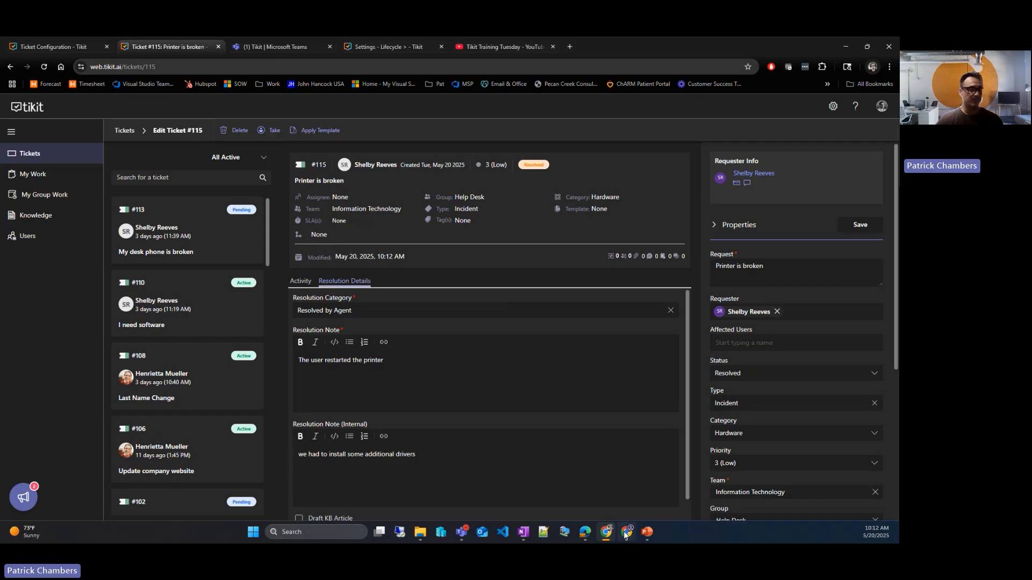
Step: Switch to the requester's Microsoft Teams window and check the Tikit Virtual Agent chat for ticket notifications
mouse_move(625, 533)
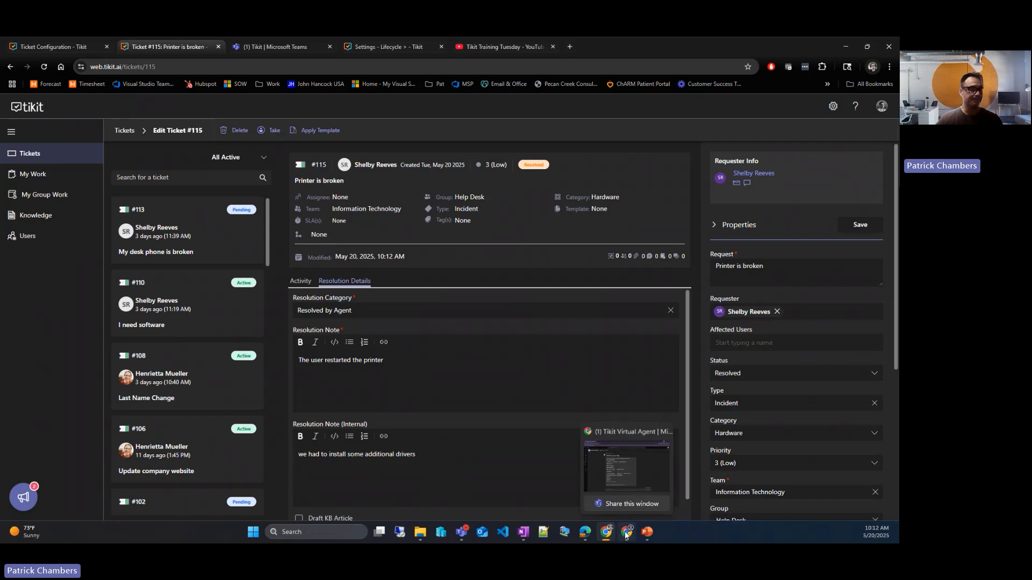
left_click(625, 533)
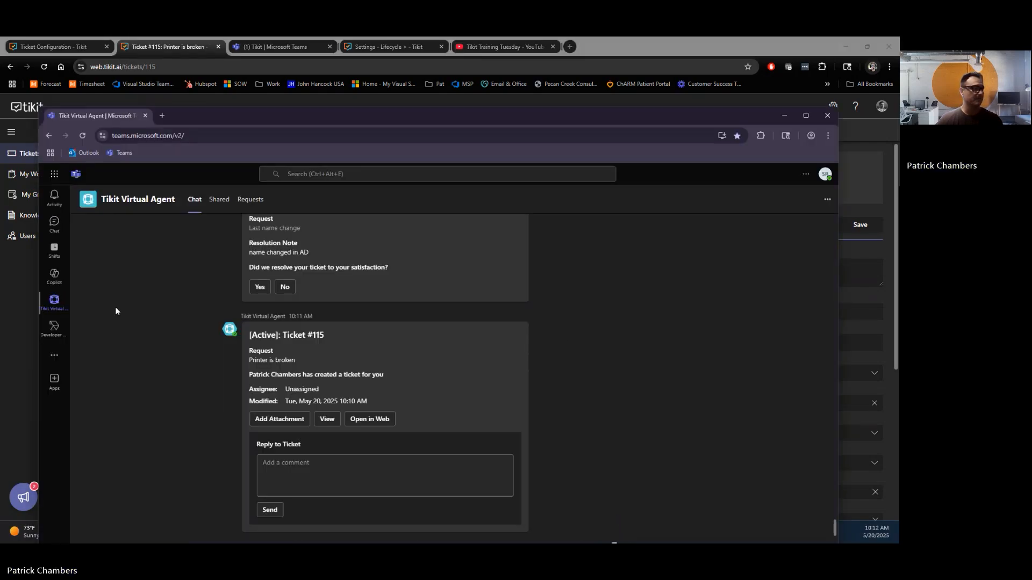
left_click_drag(251, 117, 248, 101)
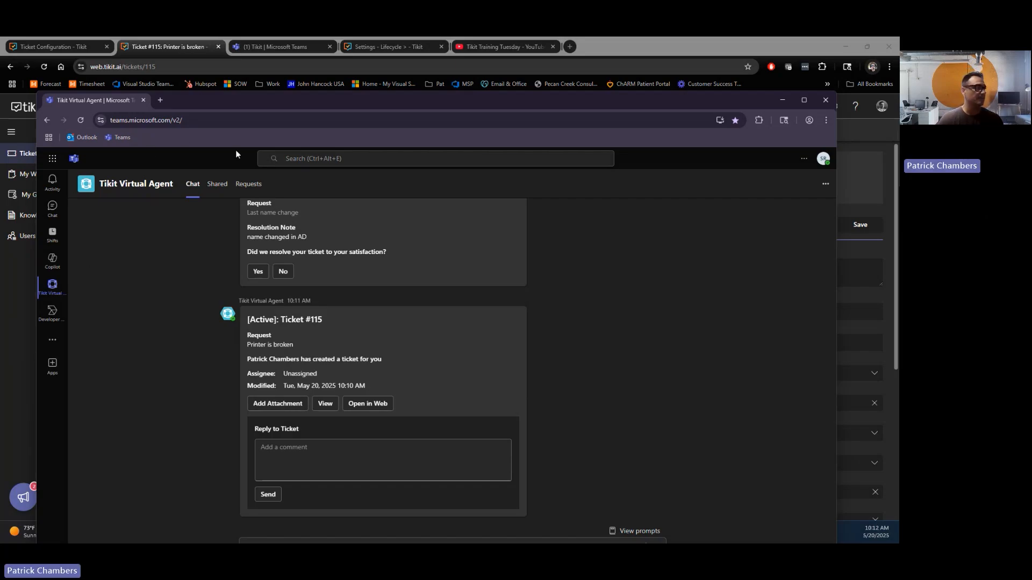
Step: Switch back to Tikit, review the resolved ticket's resolution details and return to the ticket list
left_click(650, 47)
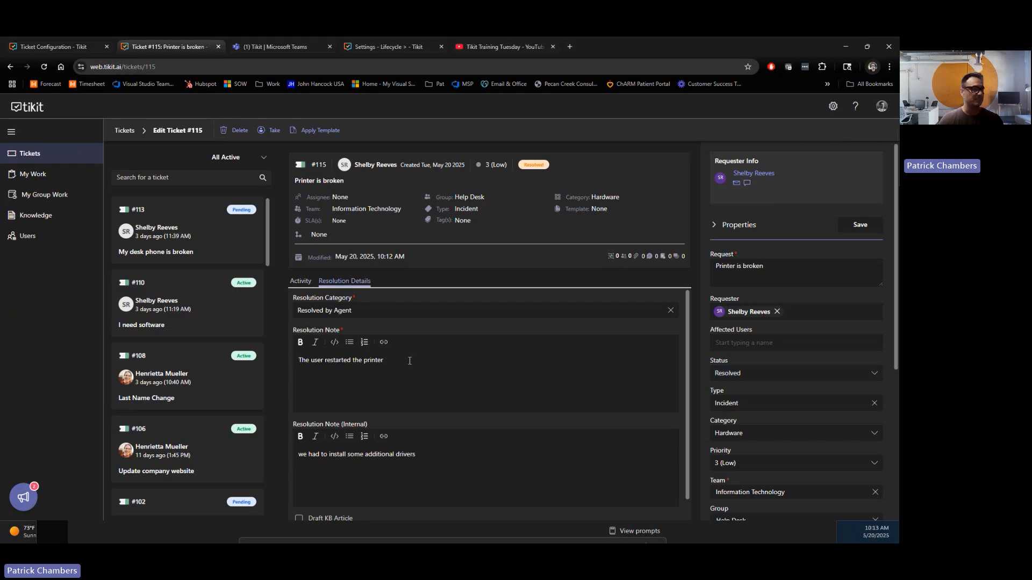
scroll(409, 361, "down", 1)
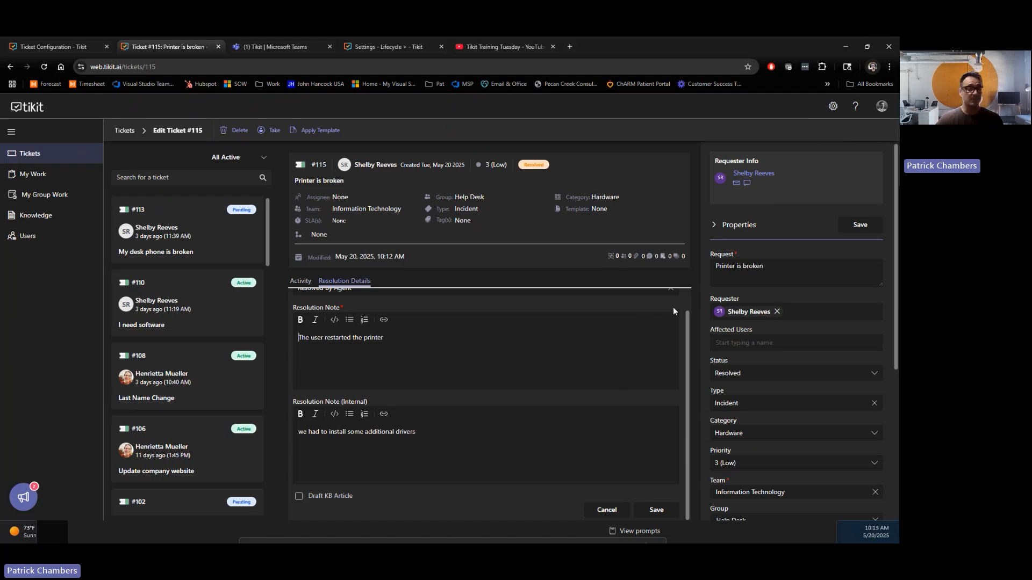
scroll(620, 309, "up", 1)
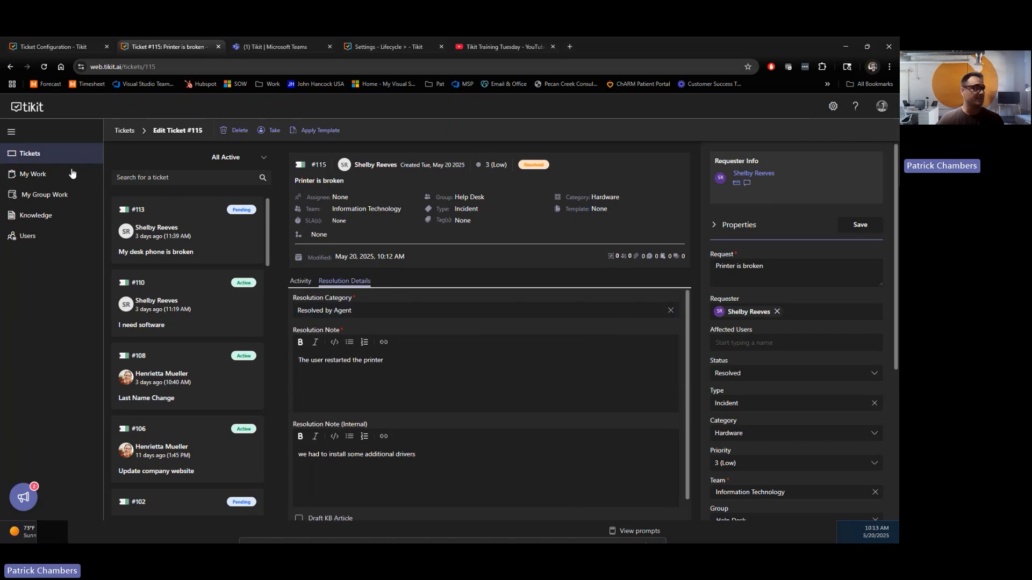
left_click(126, 130)
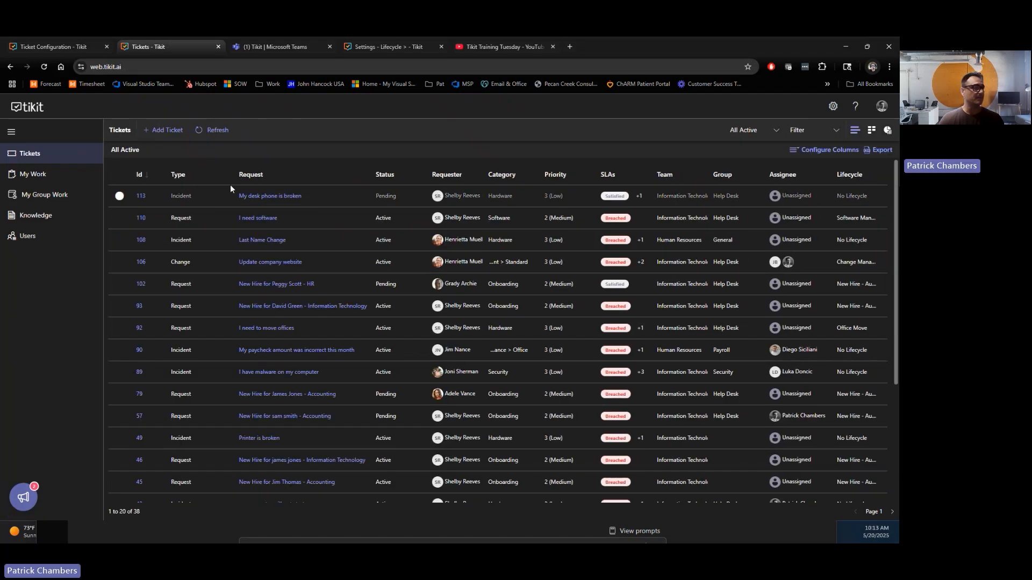
Step: Create a new ticket with the request "My computer is broken", selecting the existing demo user as requester
left_click(171, 131)
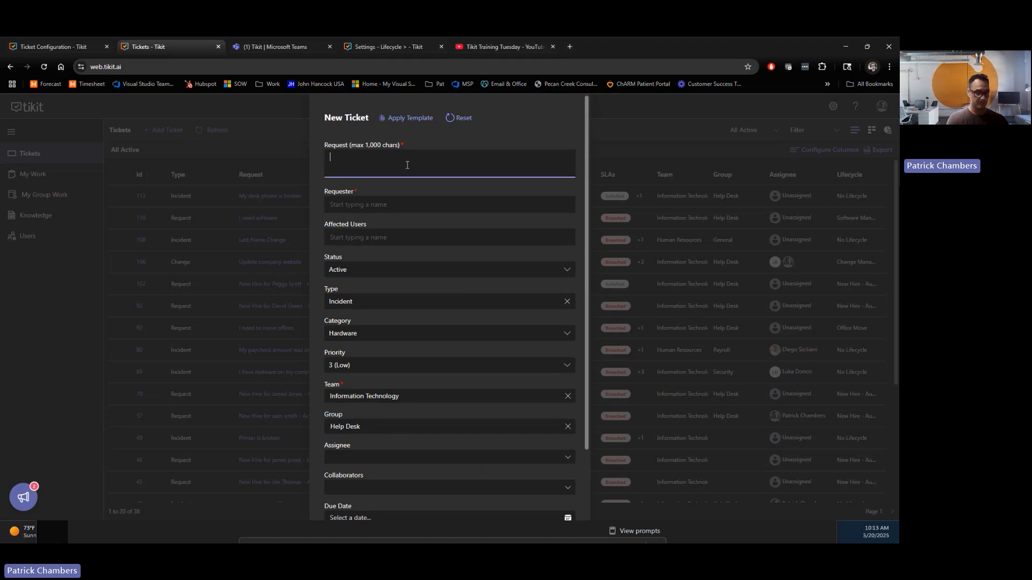
type("M")
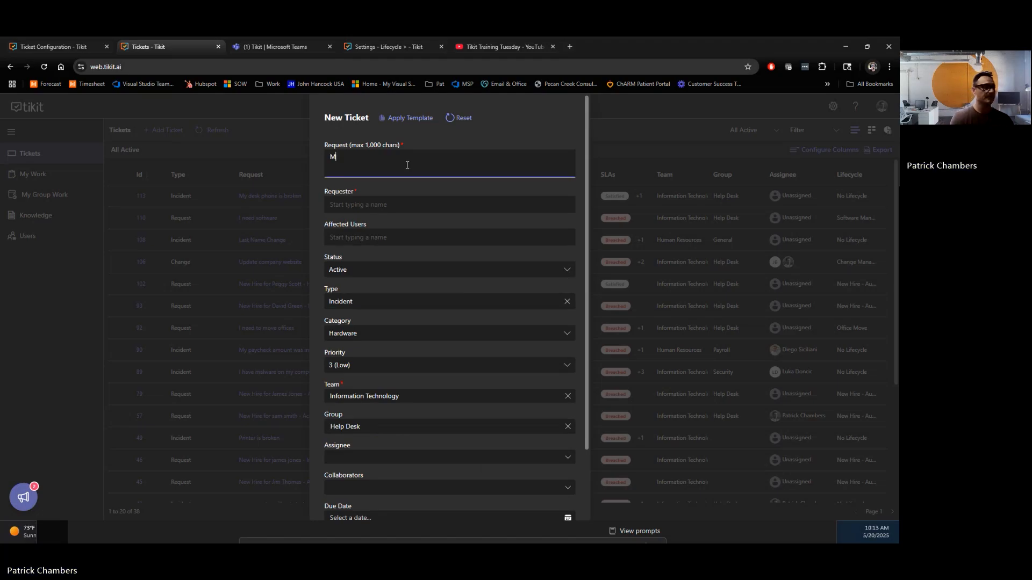
type("y computer is broken")
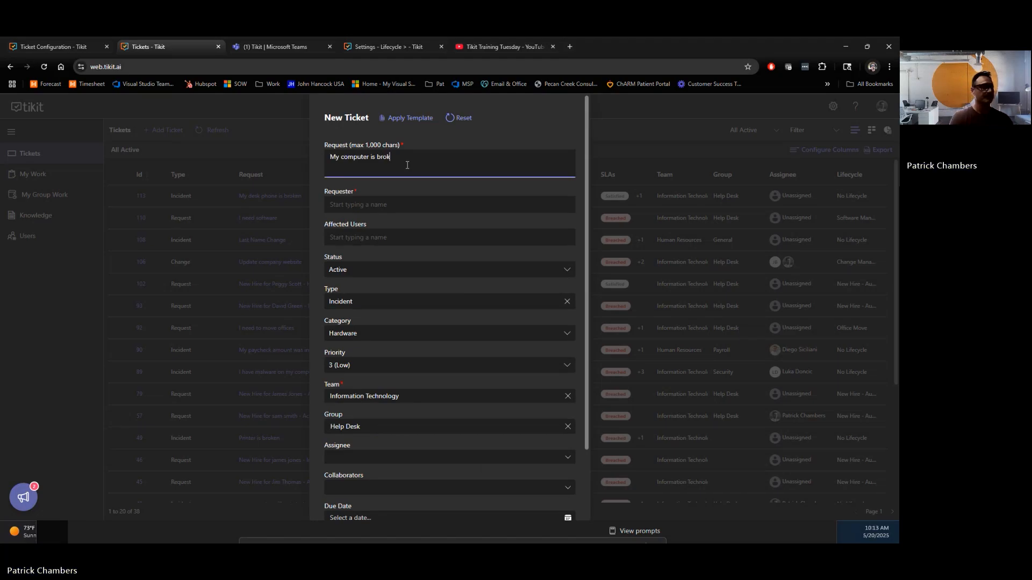
left_click(401, 203)
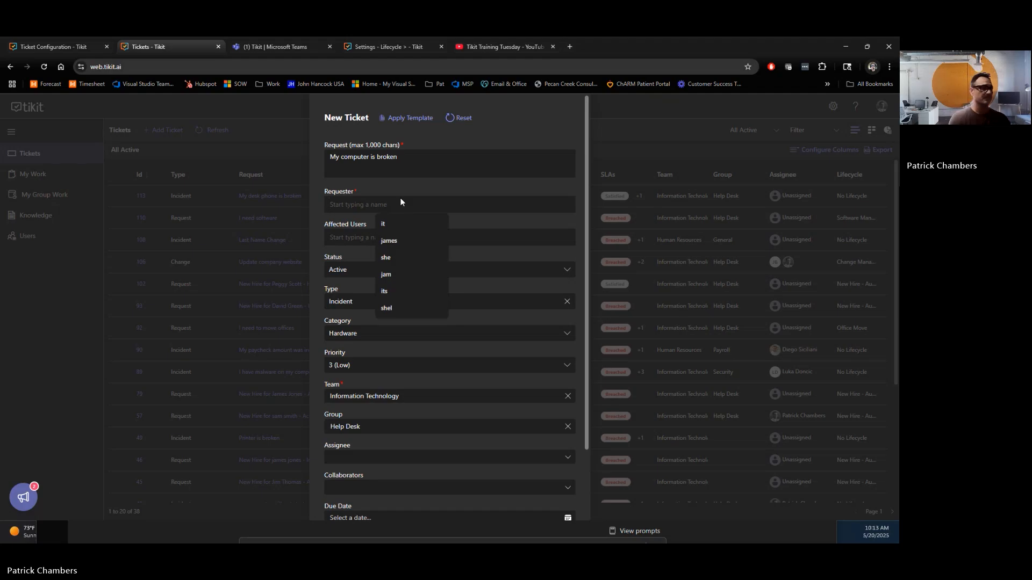
type("shelby")
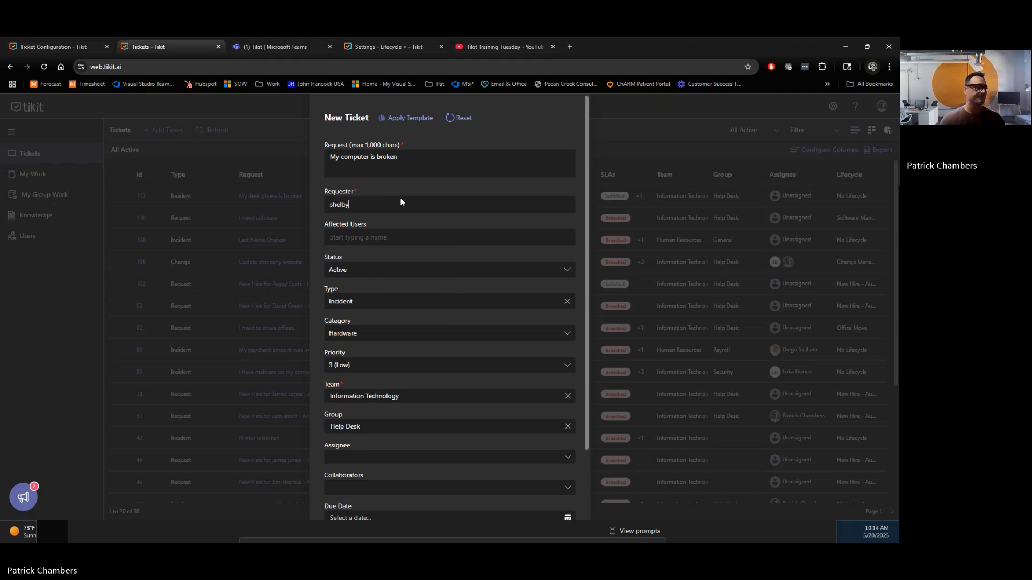
left_click(370, 223)
scroll(430, 295, "down", 1)
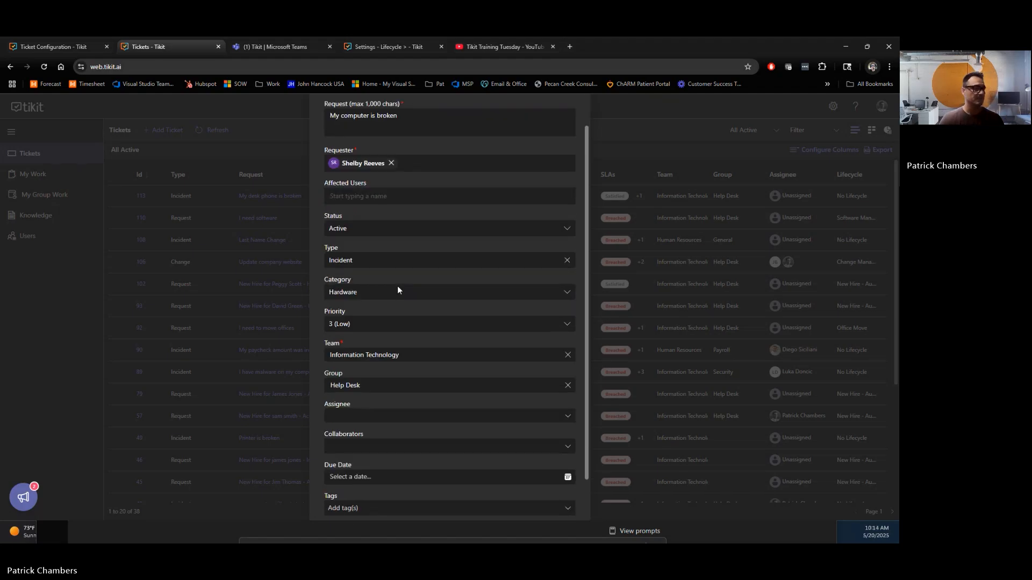
scroll(484, 377, "down", 1)
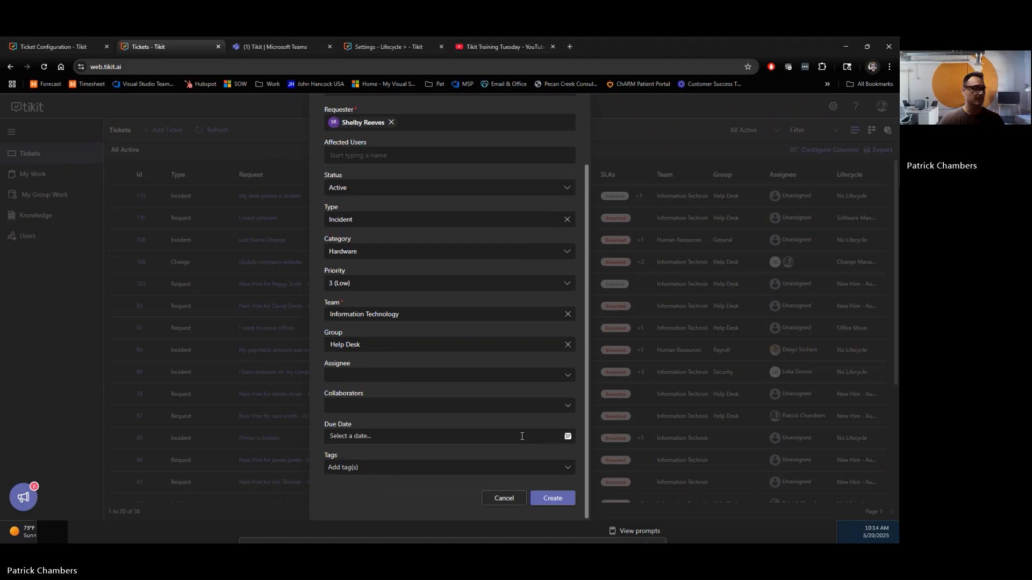
left_click(551, 499)
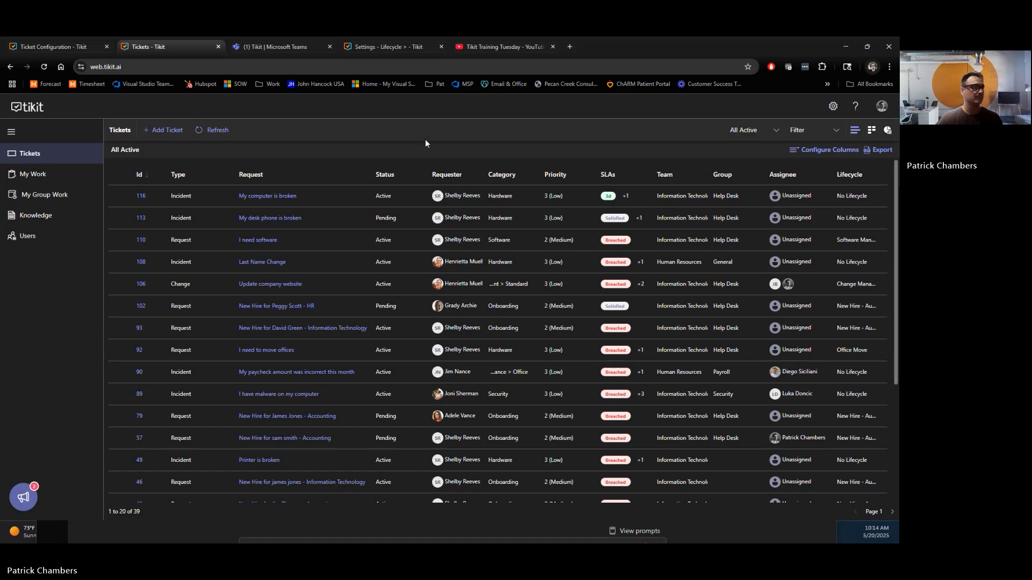
Step: Open the "My computer is broken" ticket, set its status to Closed, save it and return to the ticket list
left_click(280, 197)
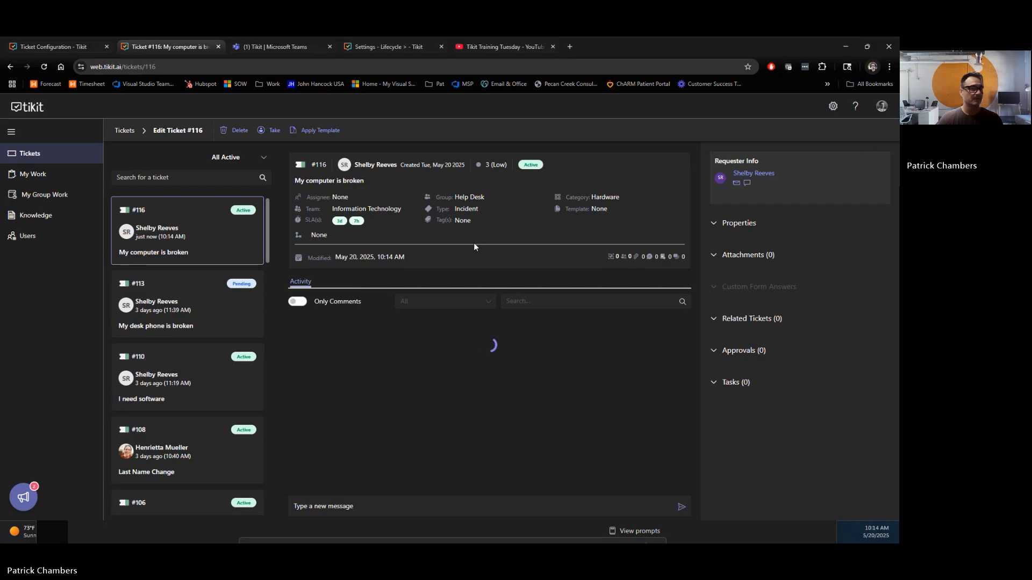
left_click(732, 223)
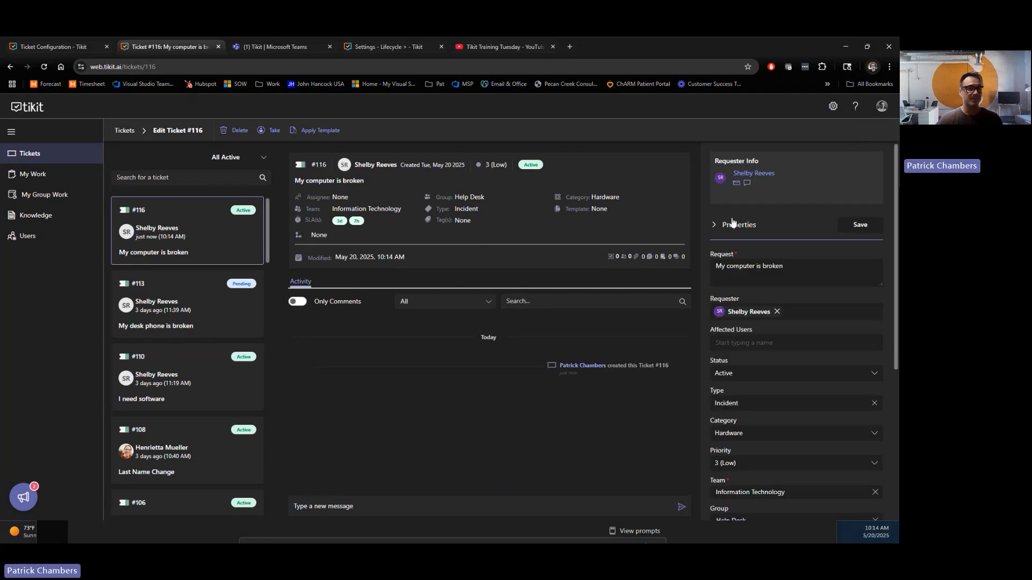
scroll(772, 382, "down", 1)
left_click(778, 328)
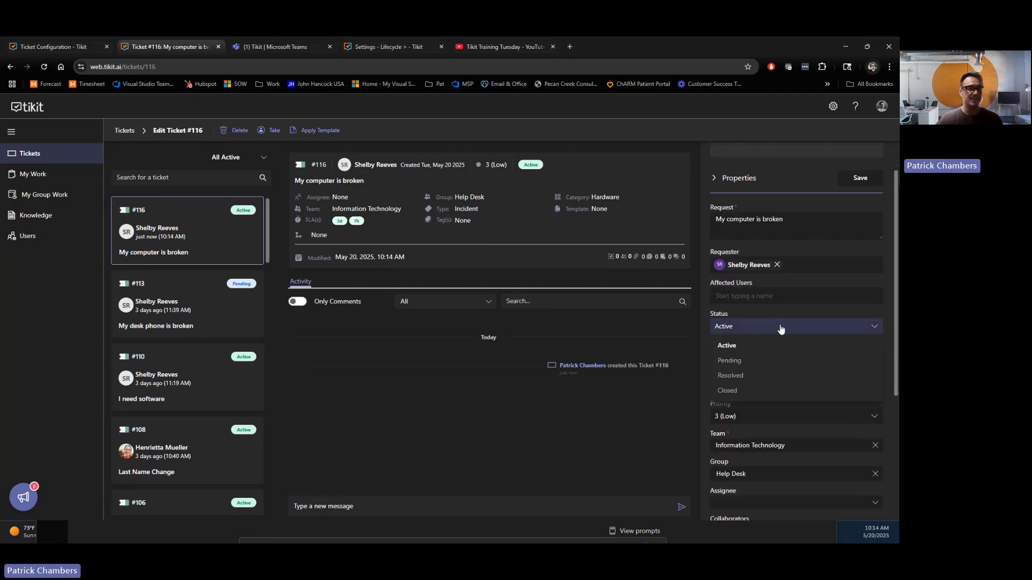
left_click(763, 397)
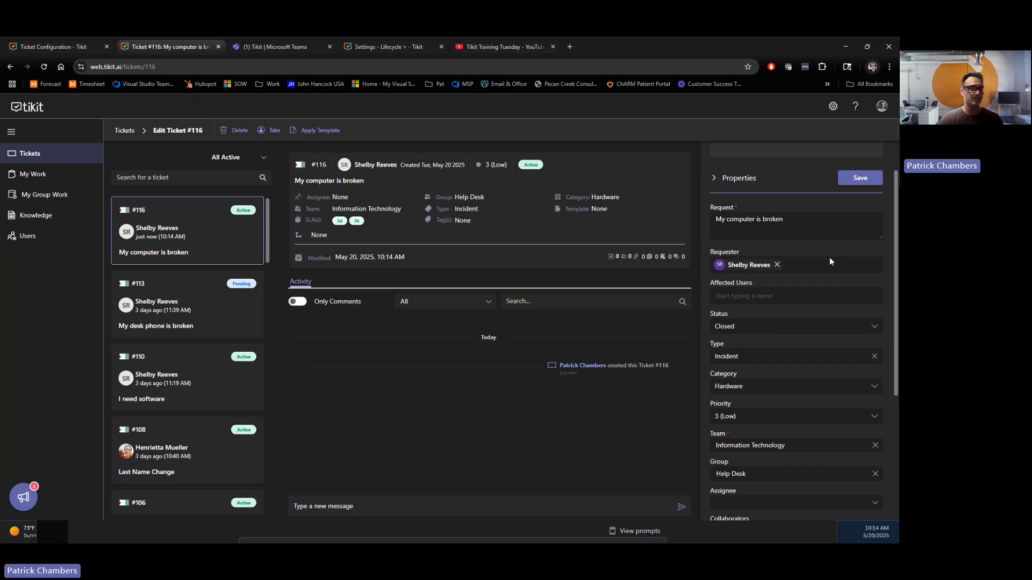
left_click(859, 180)
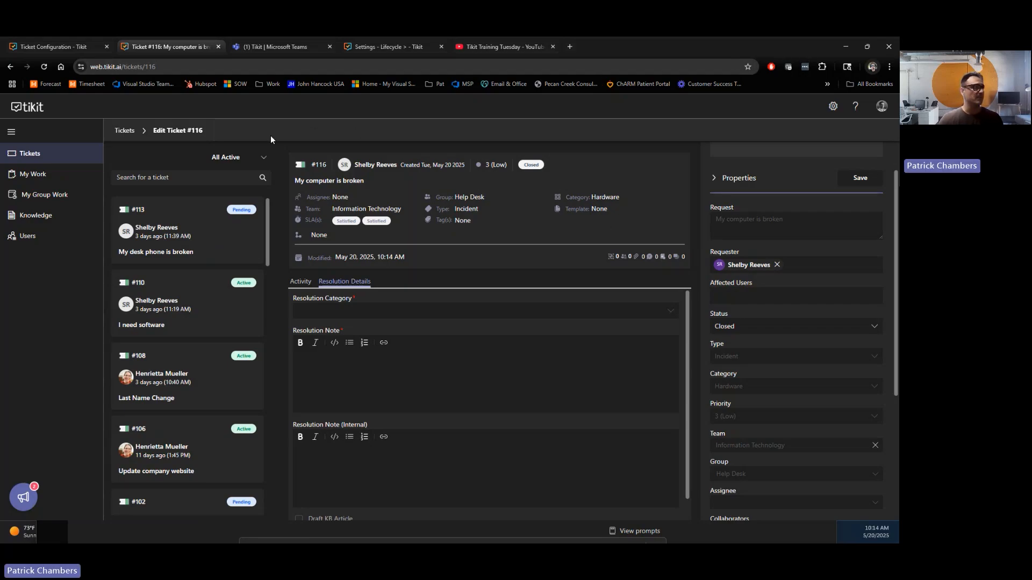
left_click(125, 130)
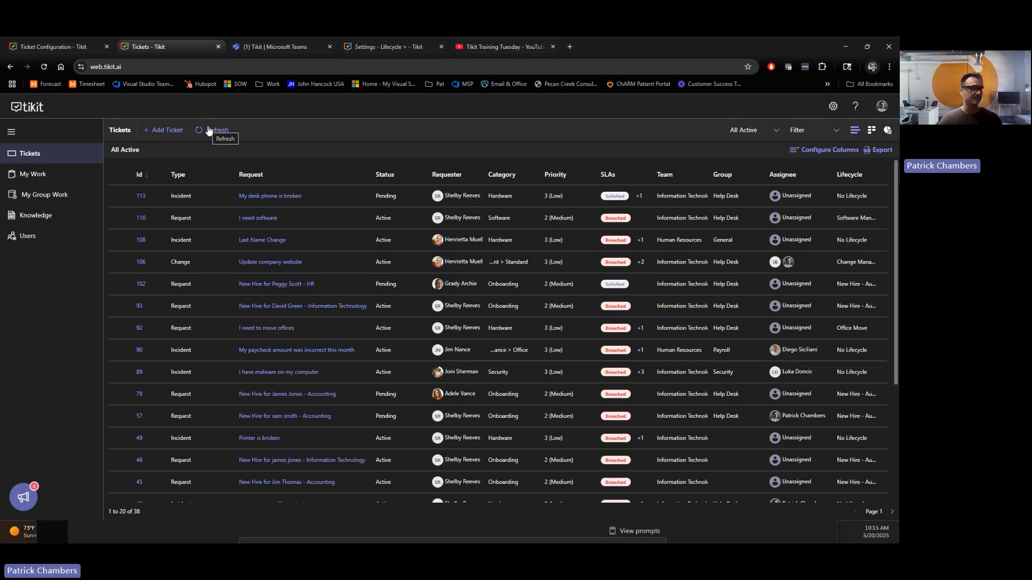
Step: Start a new ticket with the request "My desk phone does not work" and select the same demo user as requester
left_click(171, 131)
left_click(394, 168)
type("My ")
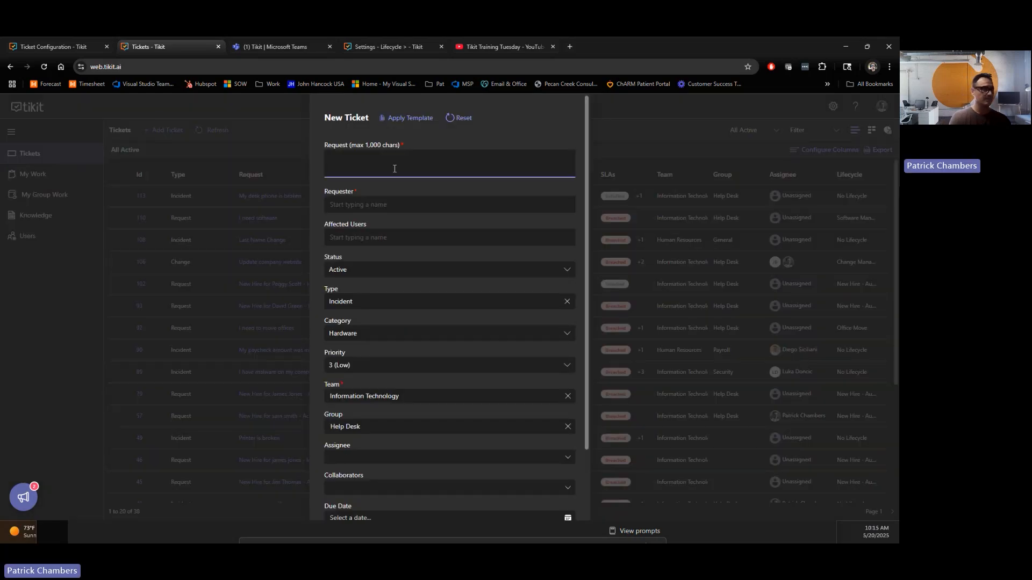
type("desk ph")
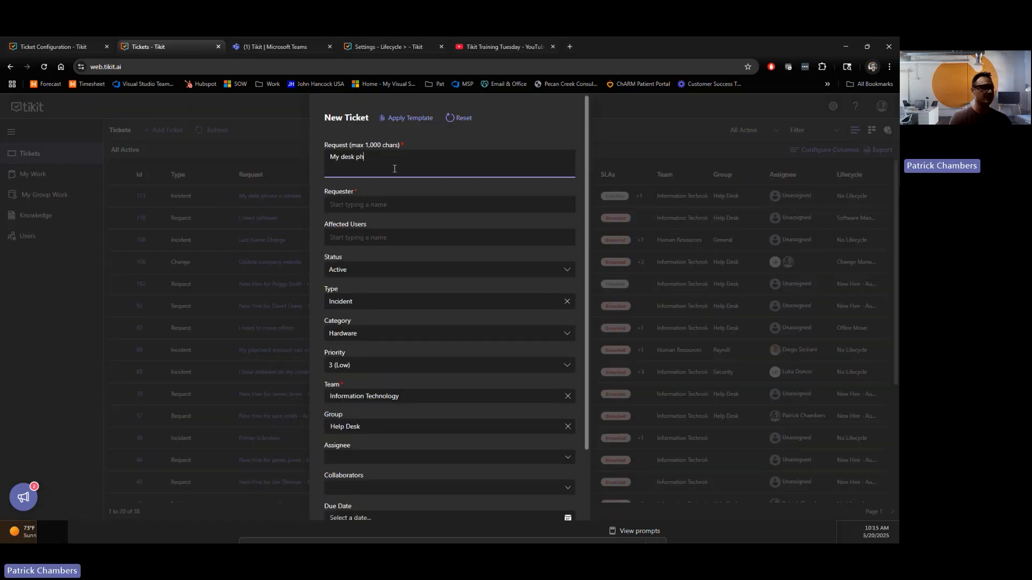
type("one does not work")
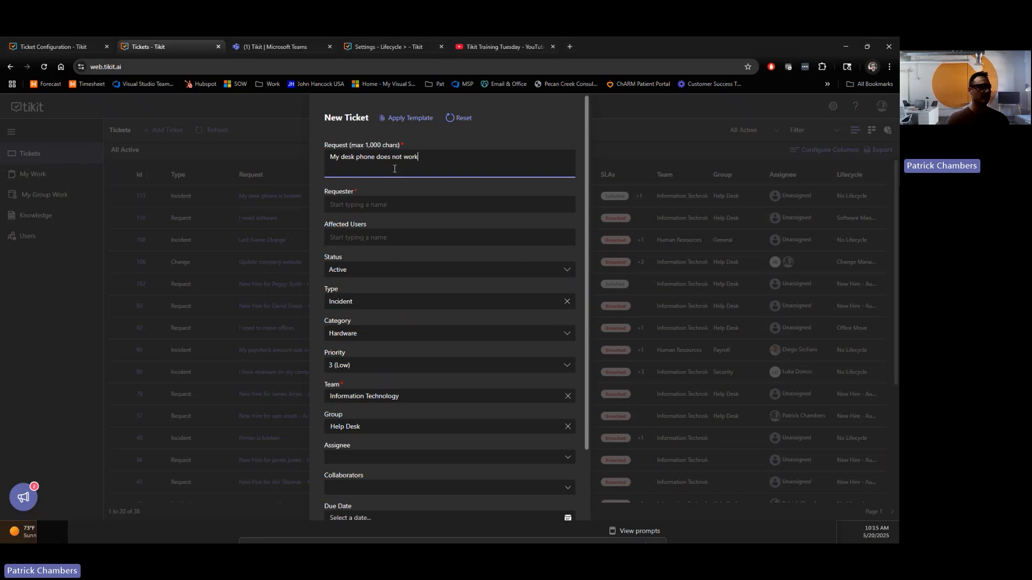
left_click(406, 204)
type("s")
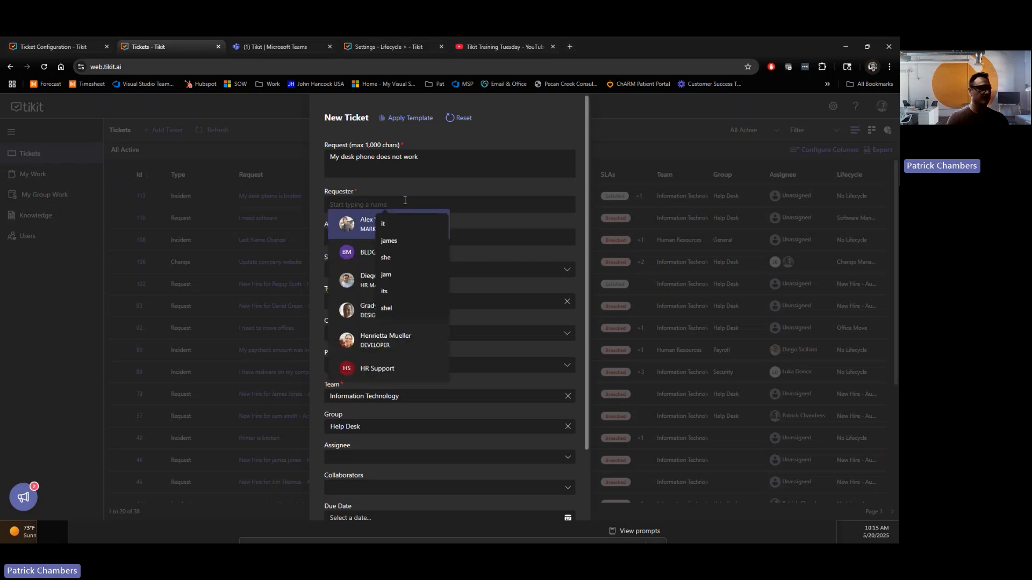
type("hel")
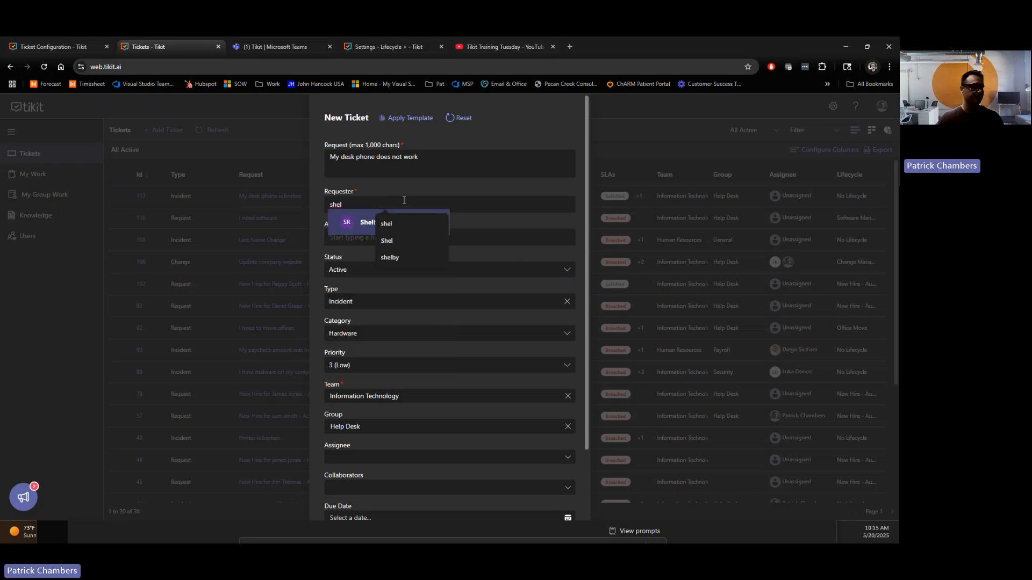
left_click(368, 223)
Step: Assign the new desk phone ticket to the first available agent and create it
scroll(419, 317, "down", 3)
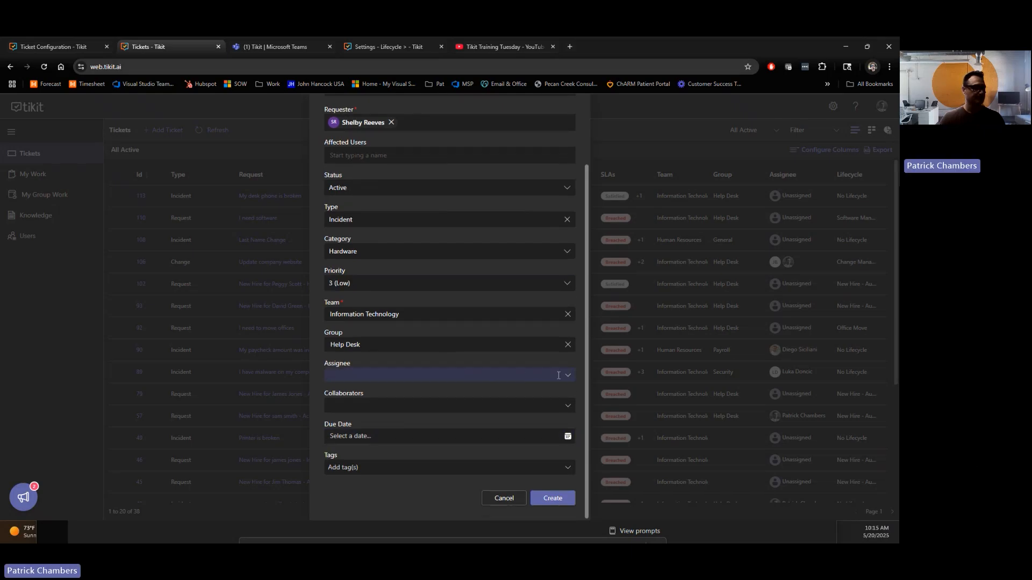
left_click(565, 375)
left_click(529, 393)
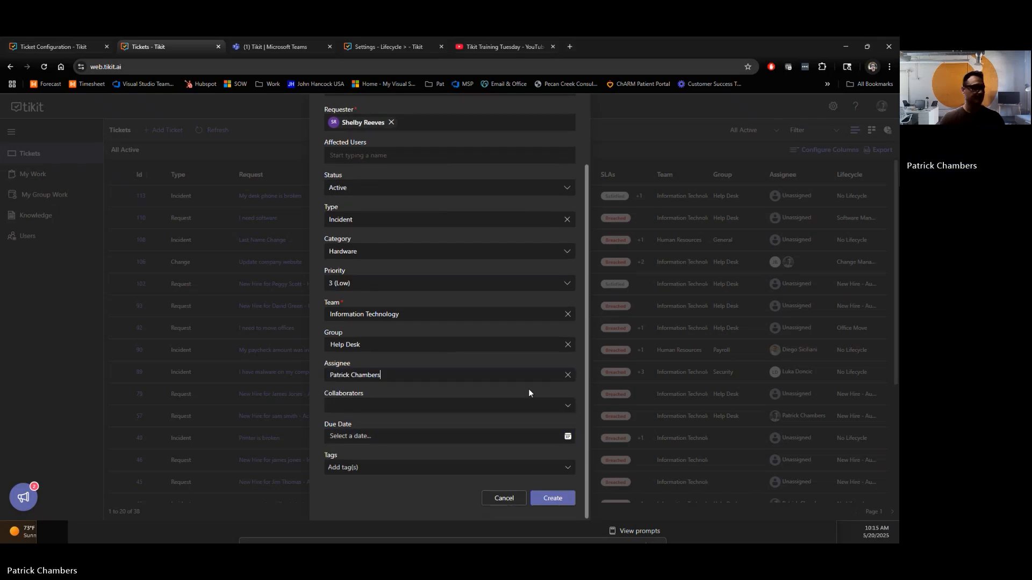
left_click(552, 498)
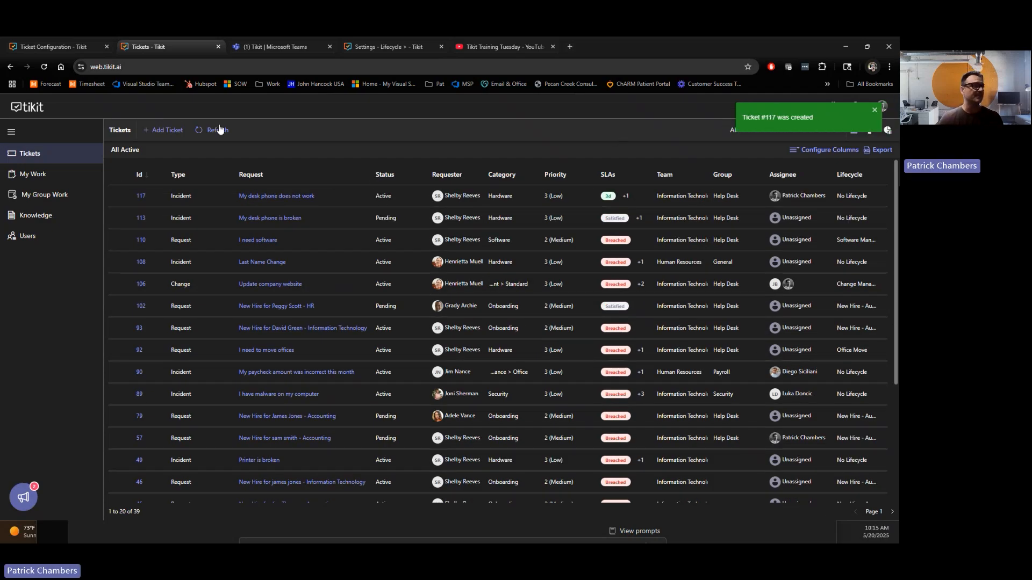
Step: Switch to Microsoft Teams and review the Tikit chat card for the "My desk phone does not work" ticket
left_click(268, 48)
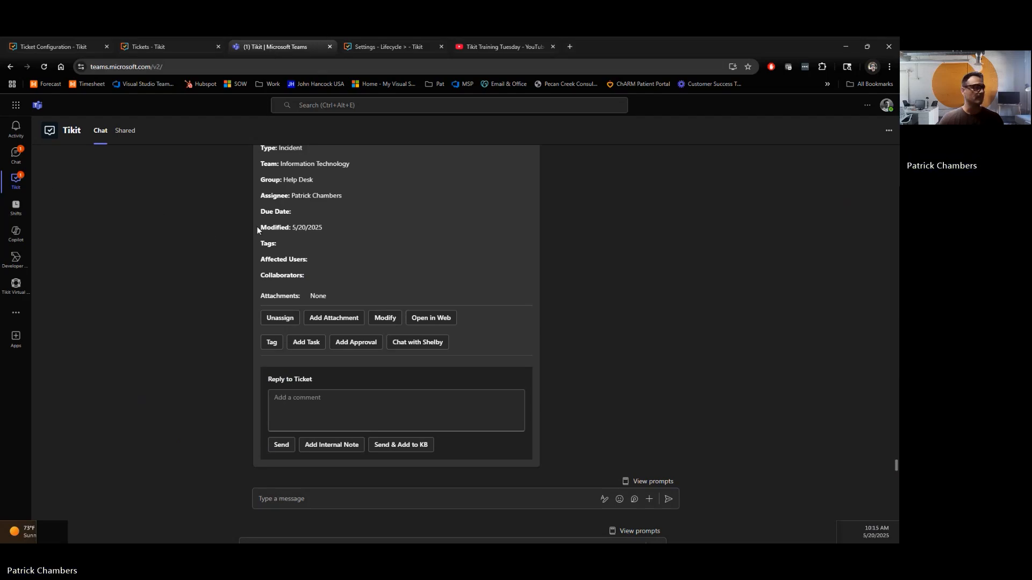
scroll(306, 235, "up", 2)
scroll(337, 317, "down", 2)
left_click(189, 47)
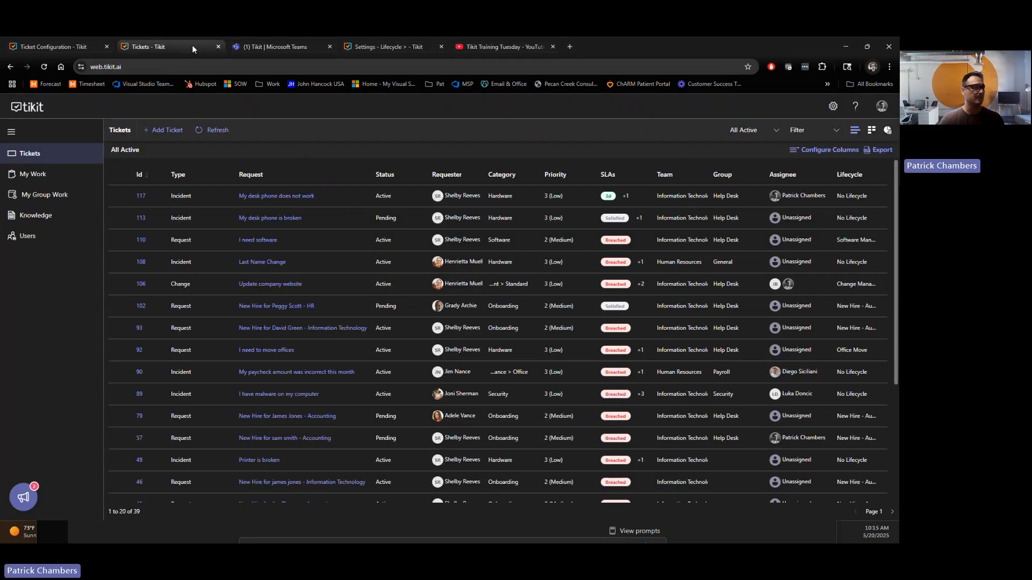
left_click(266, 47)
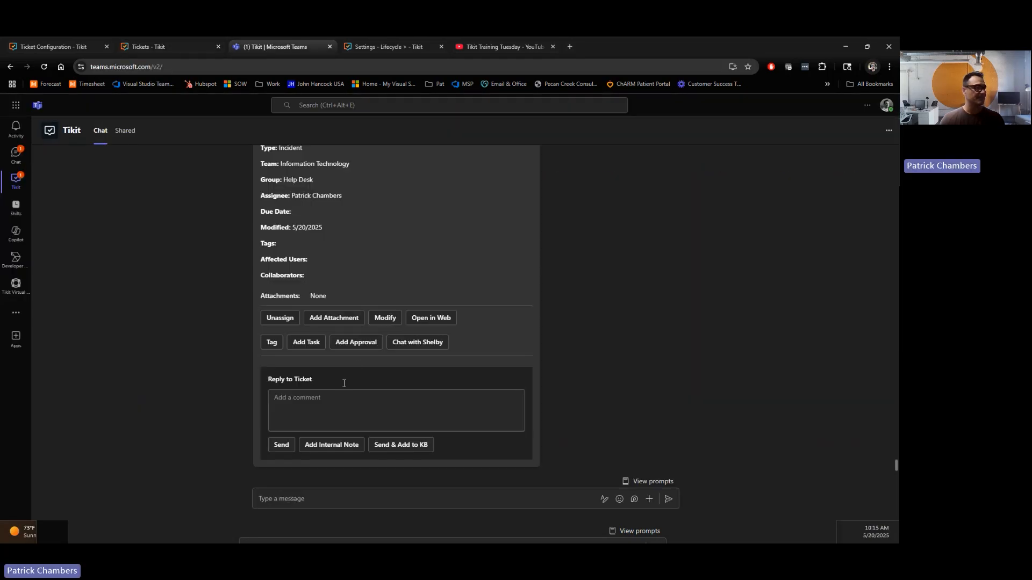
scroll(373, 235, "up", 2)
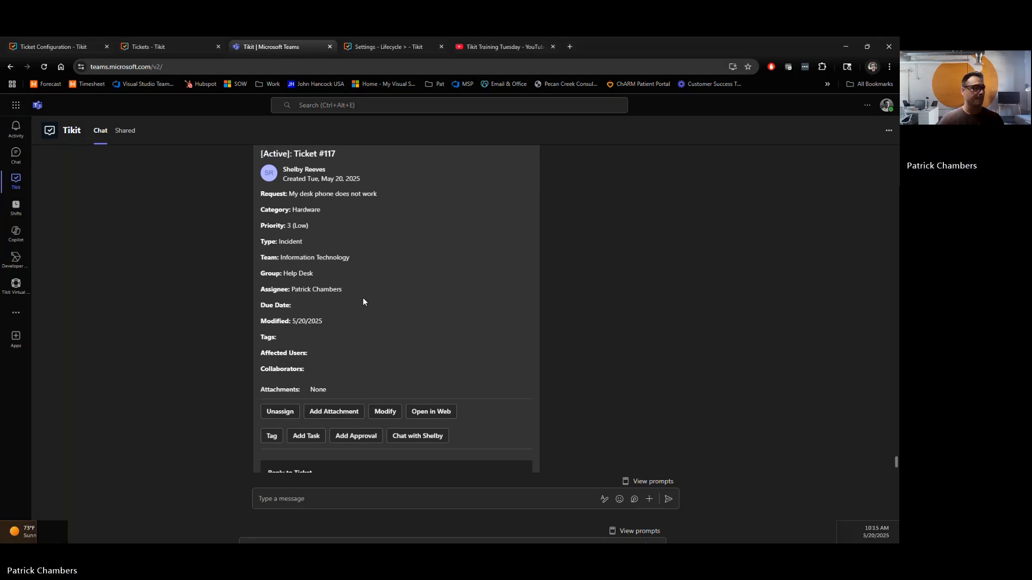
scroll(388, 269, "down", 1)
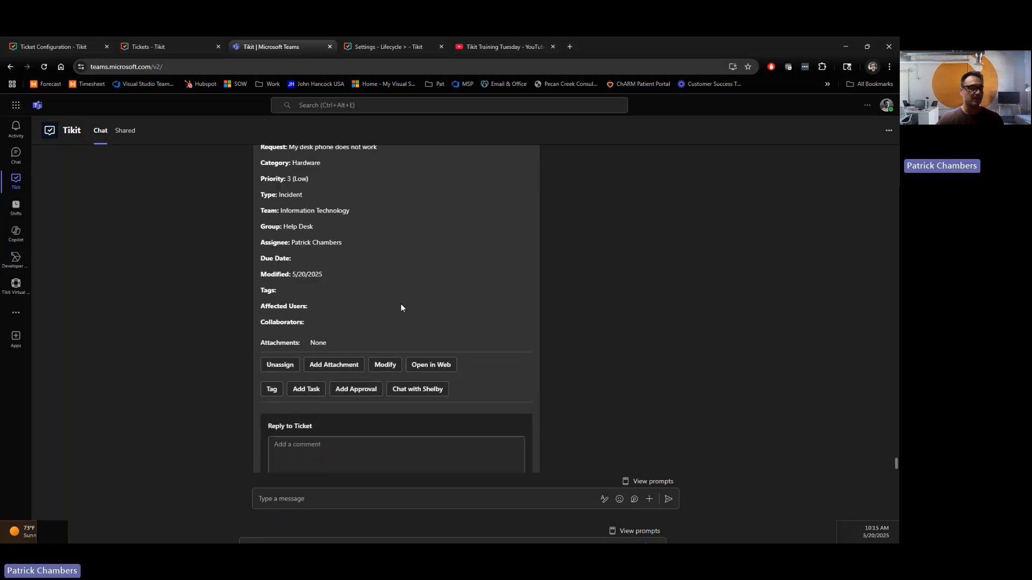
Step: Modify the desk phone ticket from its Teams chat card, setting the status to Resolved and submitting the change
left_click(388, 365)
scroll(395, 286, "down", 3)
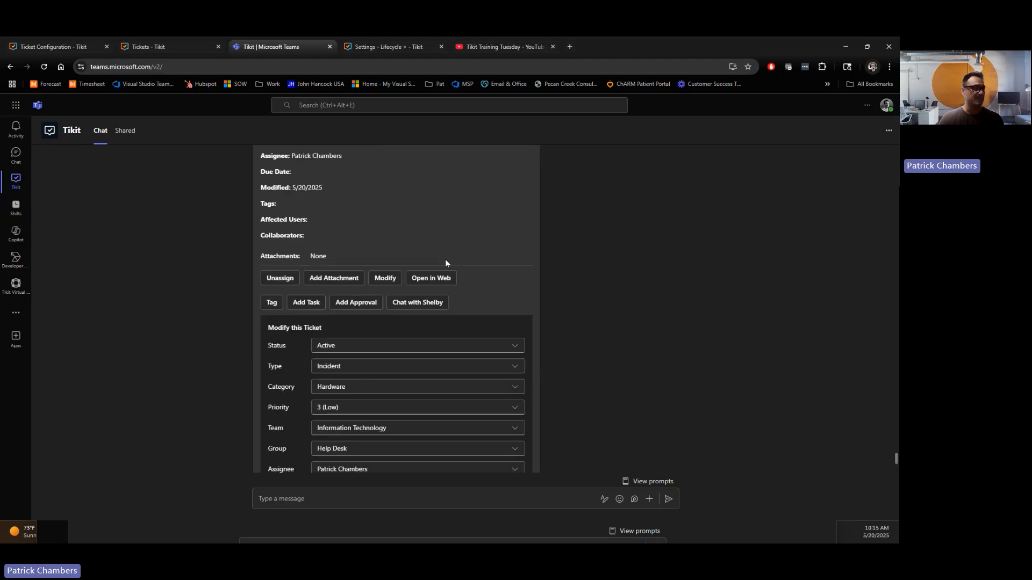
left_click(511, 244)
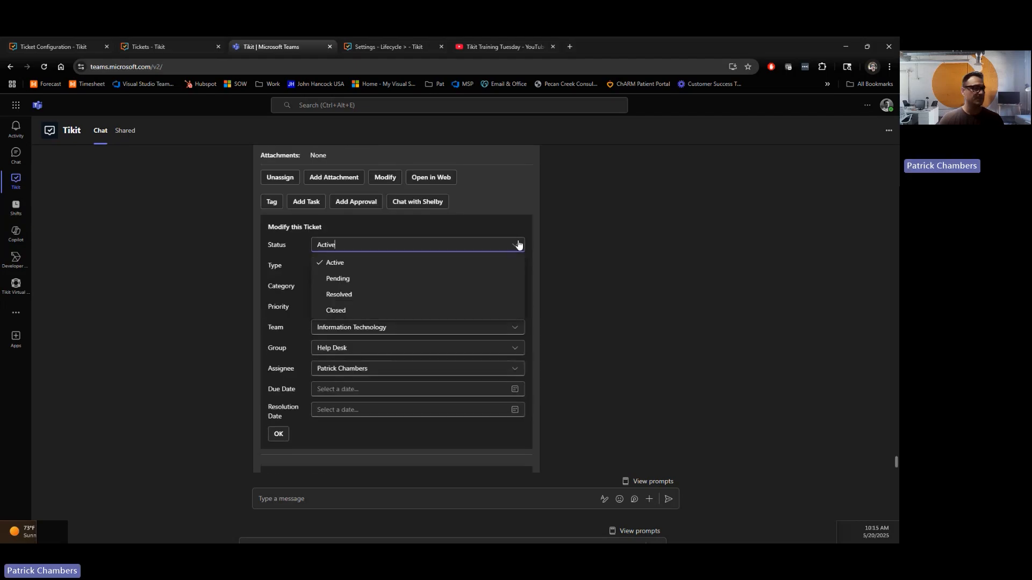
left_click(452, 299)
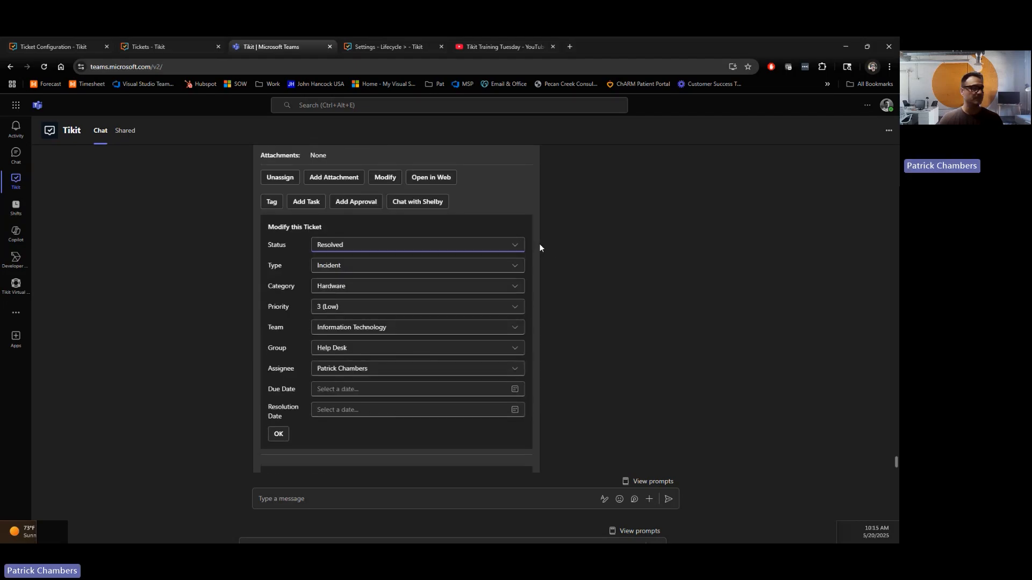
scroll(556, 248, "down", 1)
left_click(275, 388)
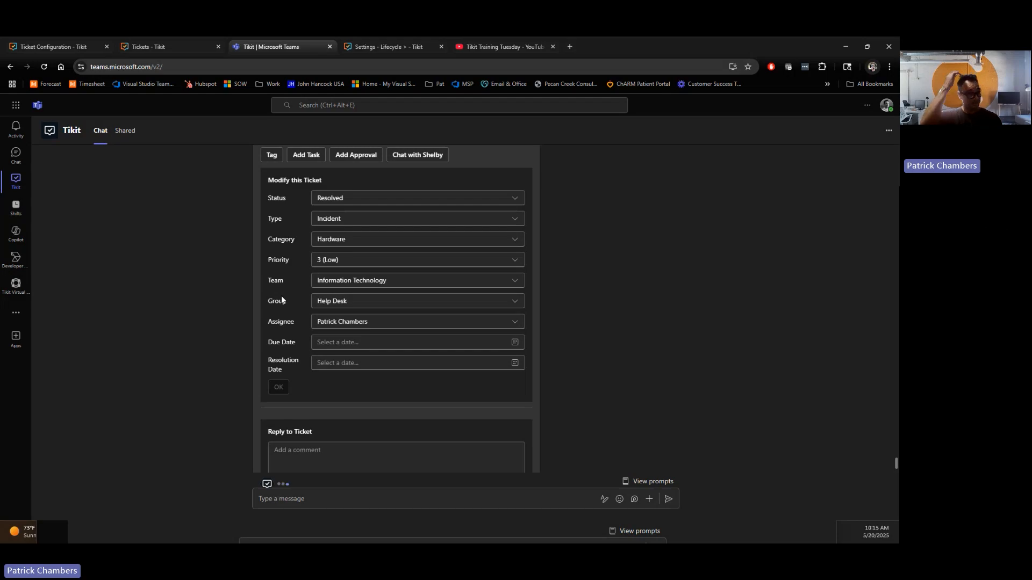
Step: On the desk phone ticket's pending-resolution card, choose the category Resolved by Agent and enter the resolution note "This was resolved by a restart"
scroll(281, 299, "up", 1)
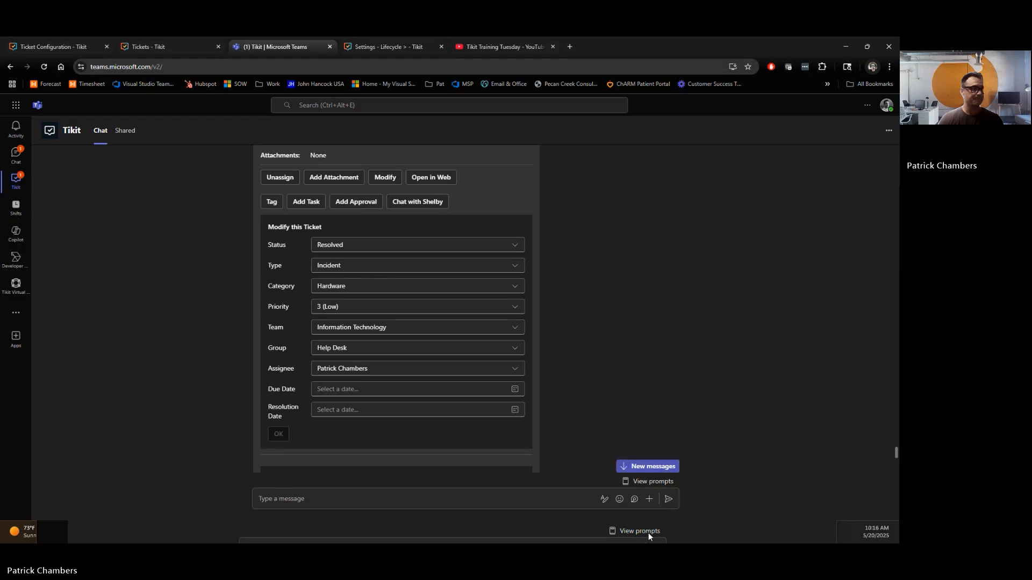
left_click(650, 467)
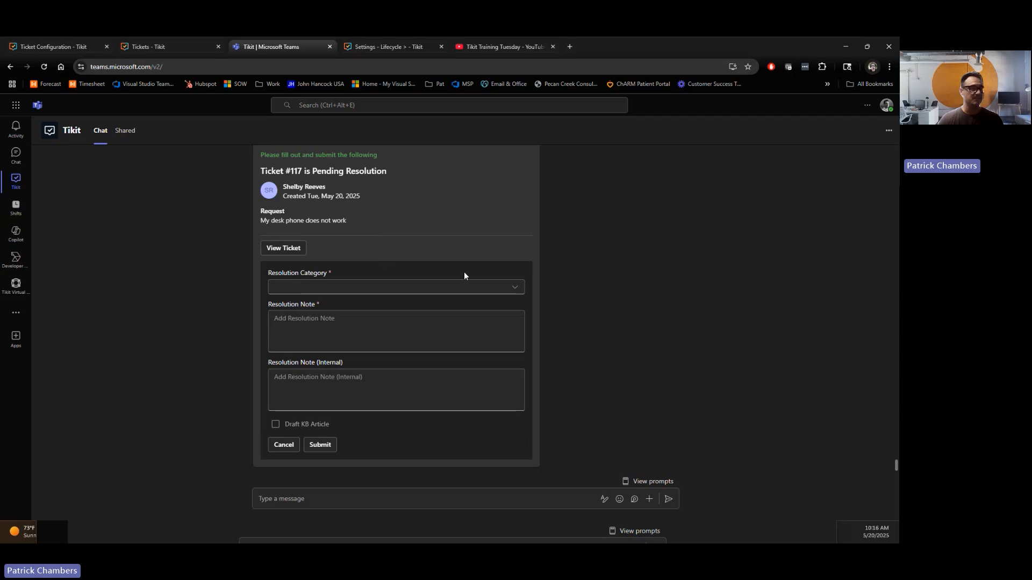
left_click(507, 287)
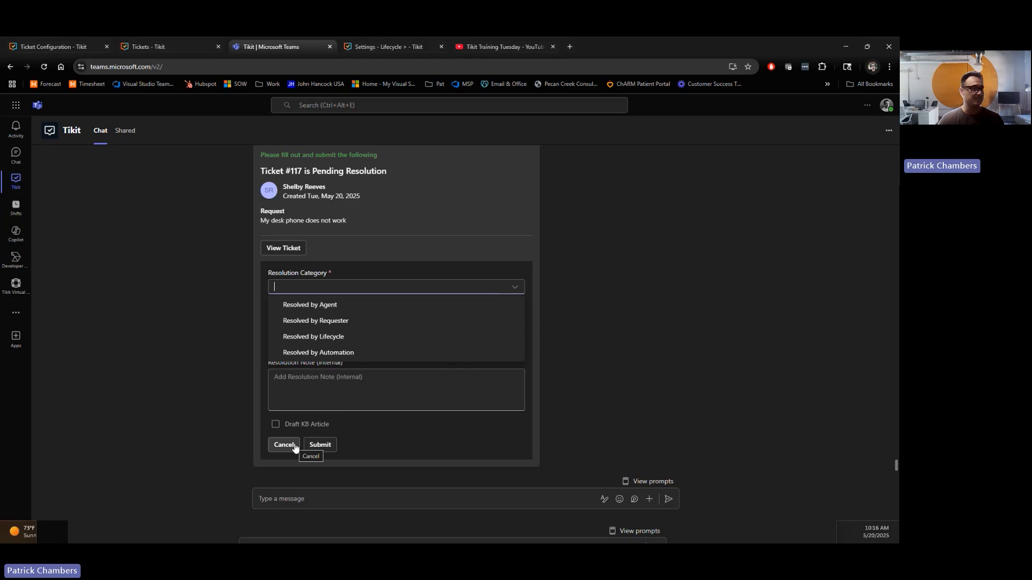
left_click(344, 306)
left_click(350, 324)
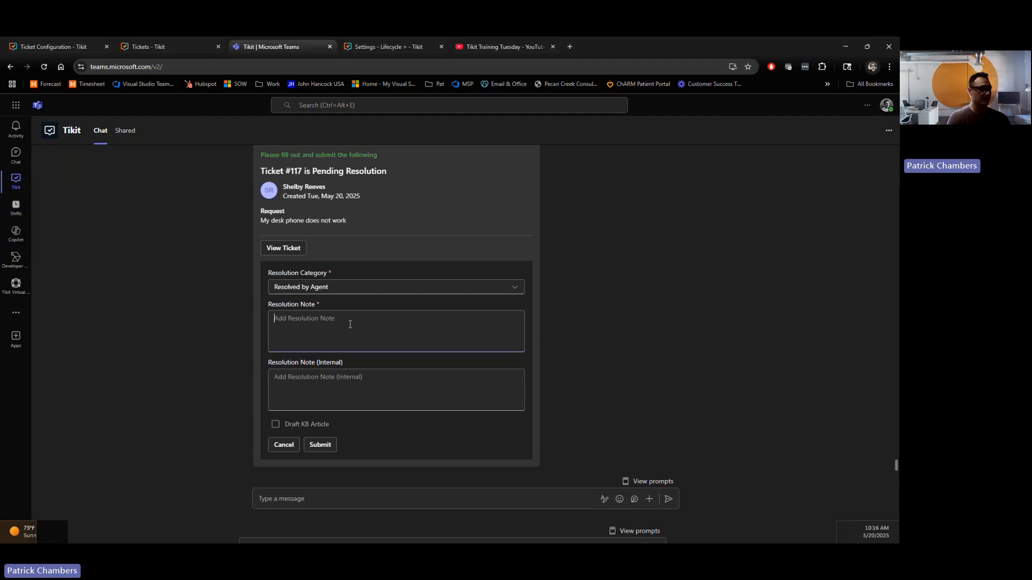
type("This was")
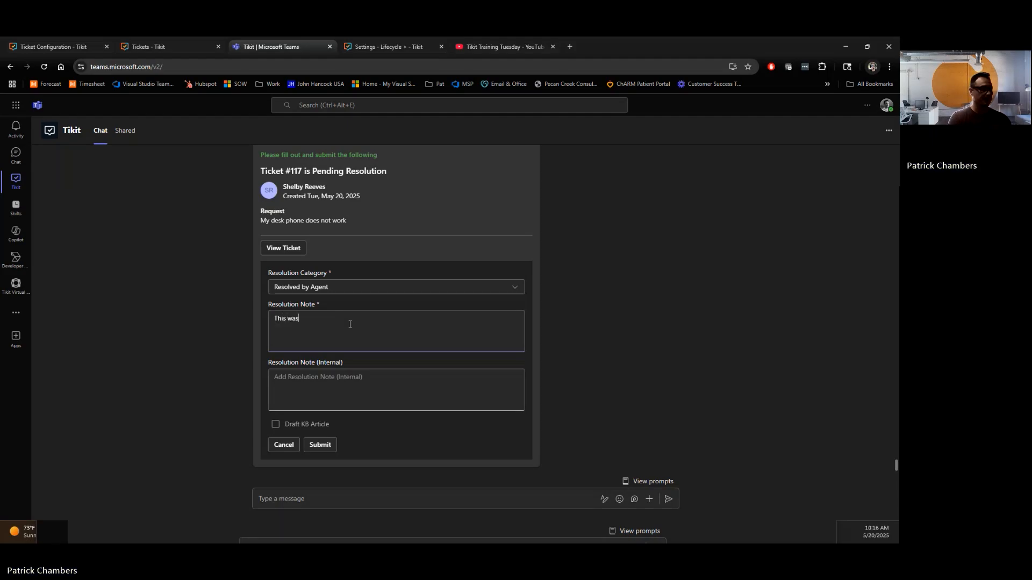
type(" resolved by a restart")
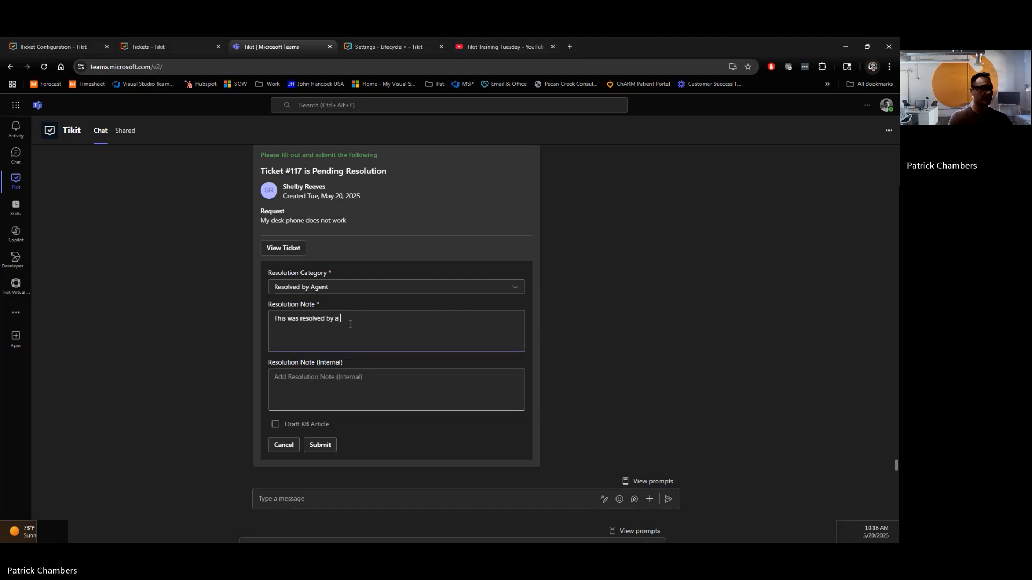
Step: Add the internal resolution note "There was nothing extra performed", enable Draft KB Article, and submit the resolution
left_click(357, 380)
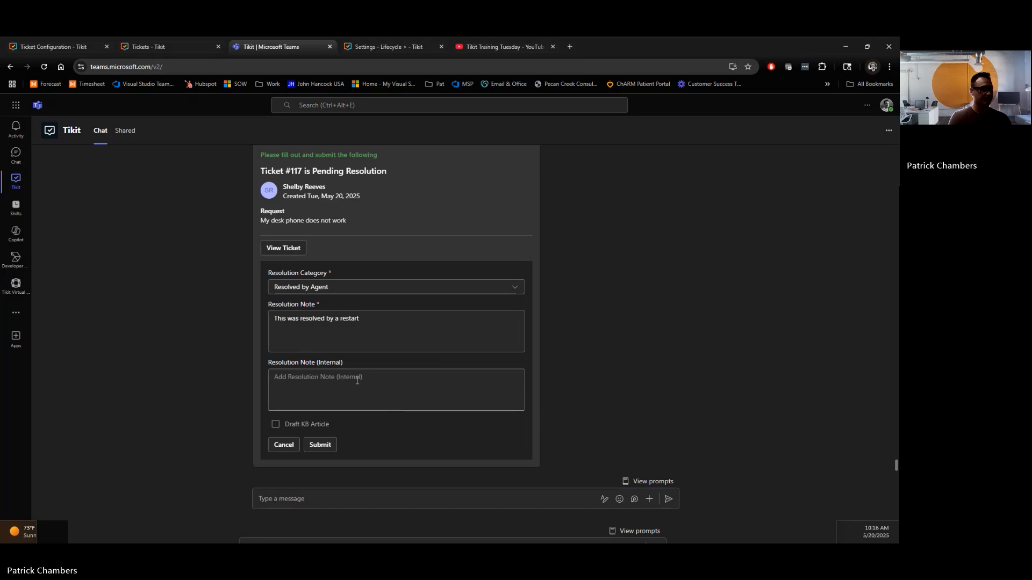
type("There was nothe")
type("ng e")
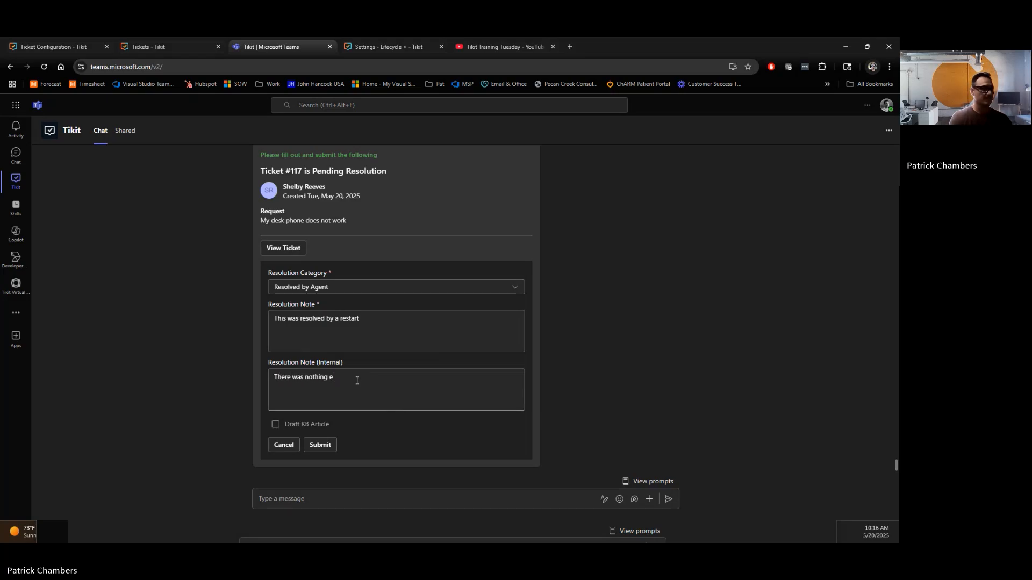
type("xtra performed")
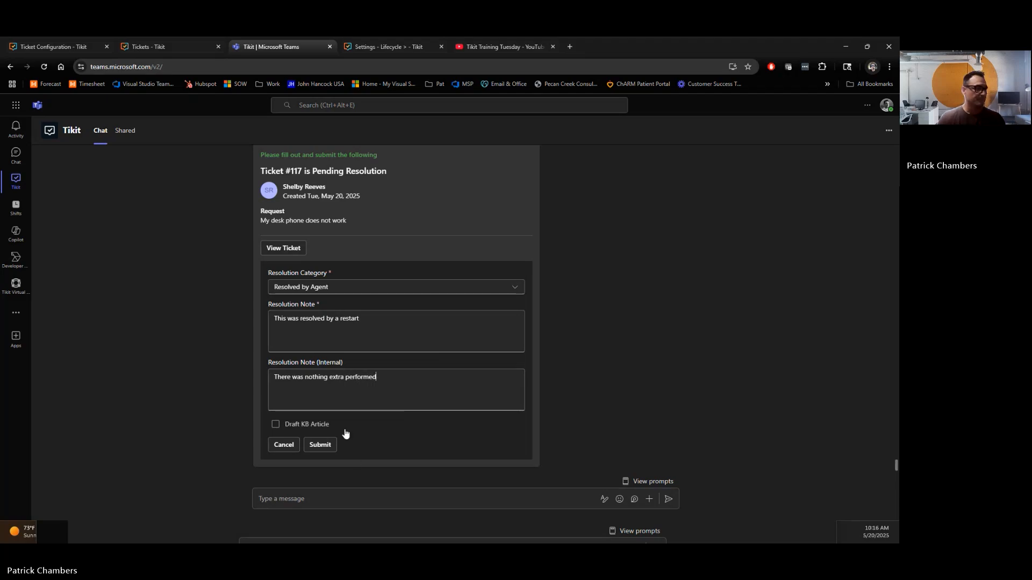
left_click(315, 425)
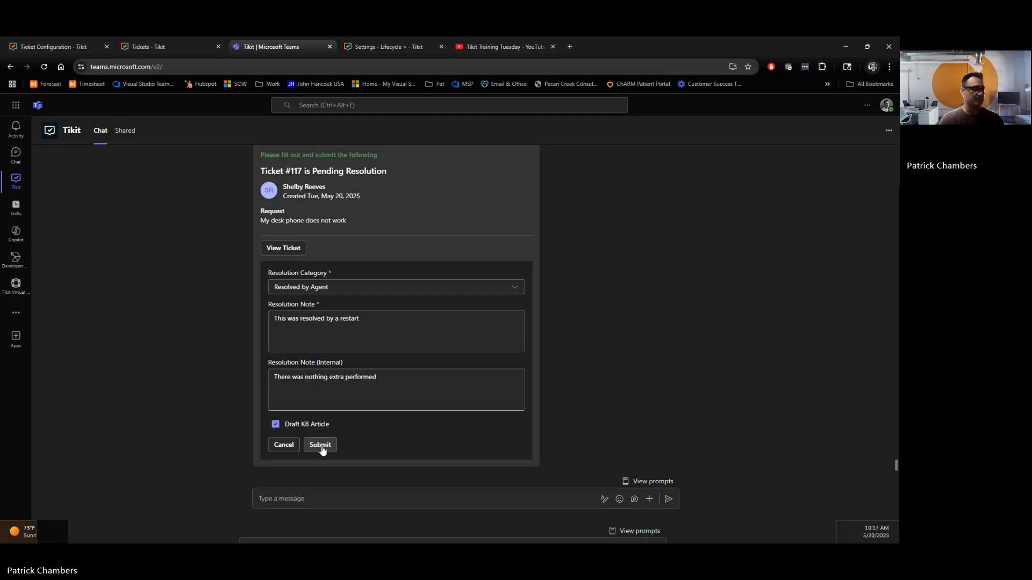
left_click(321, 445)
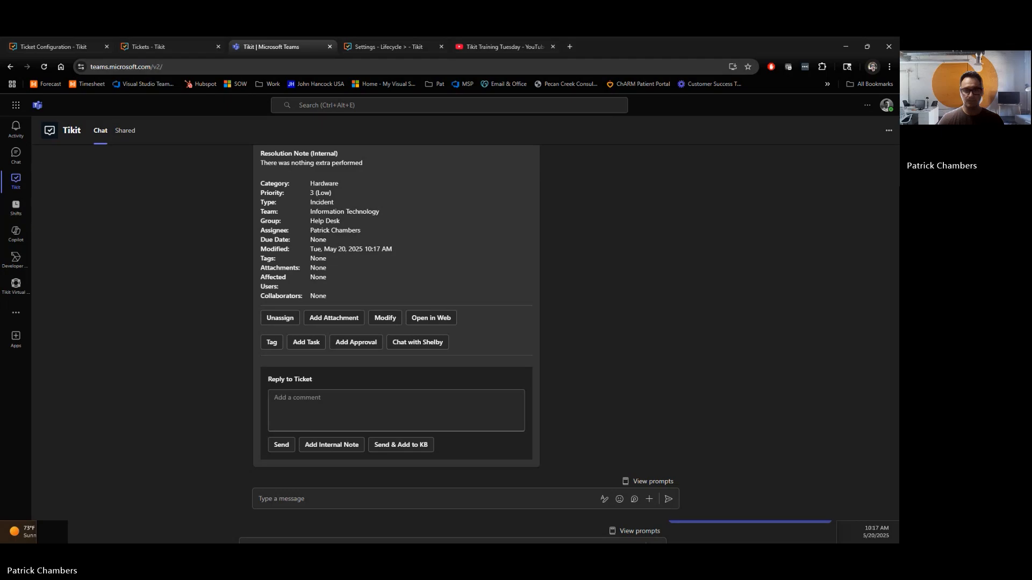
Step: Switch to the requester's Teams window, maximize it, and examine the resolution note on the desk phone ticket's Tikit Virtual Agent card
key("alt+Tab")
key("alt+Tab")
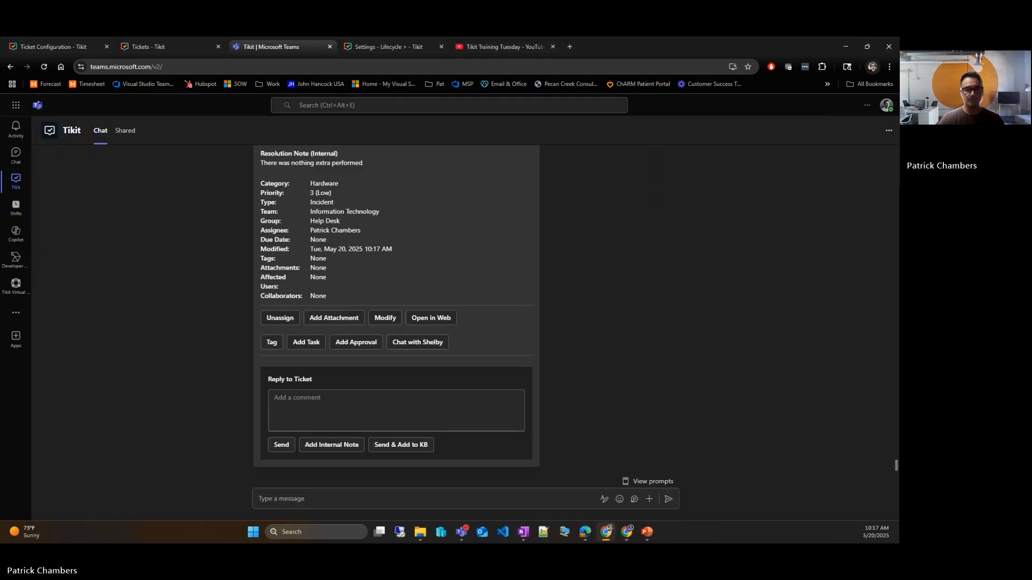
key("alt+Tab")
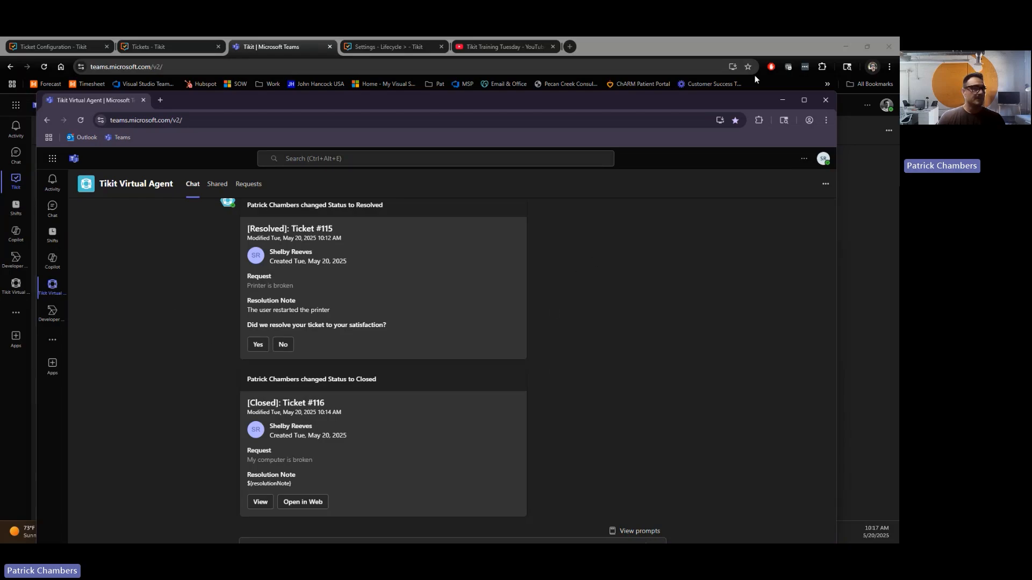
left_click(804, 101)
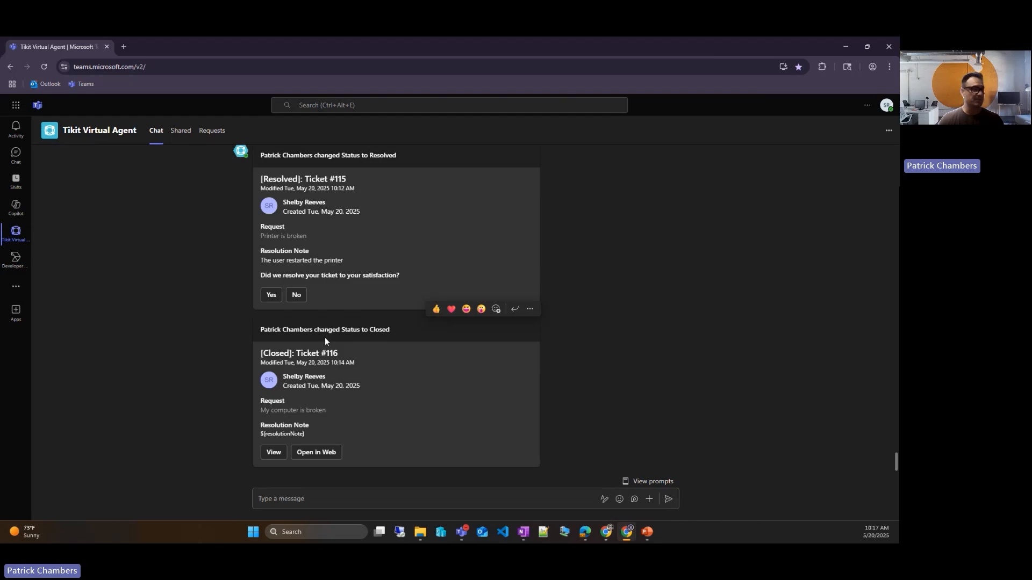
left_click_drag(325, 330, 362, 342)
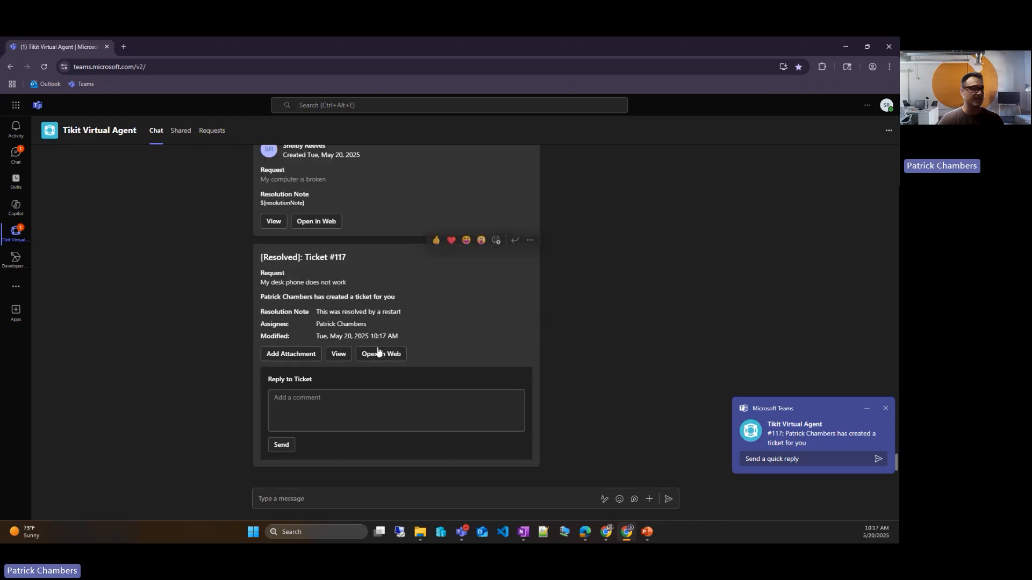
scroll(406, 294, "up", 1)
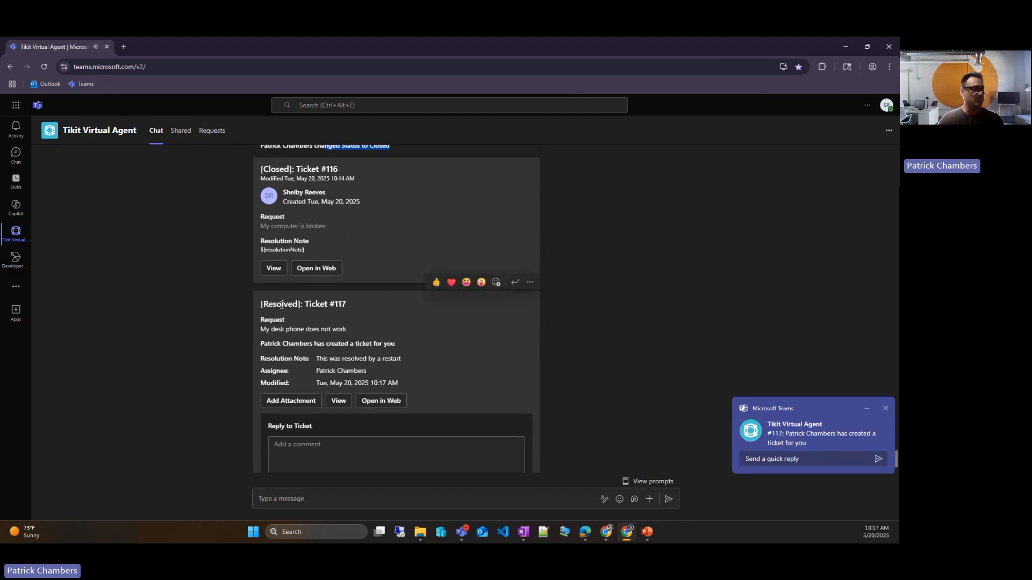
left_click_drag(259, 307, 338, 308)
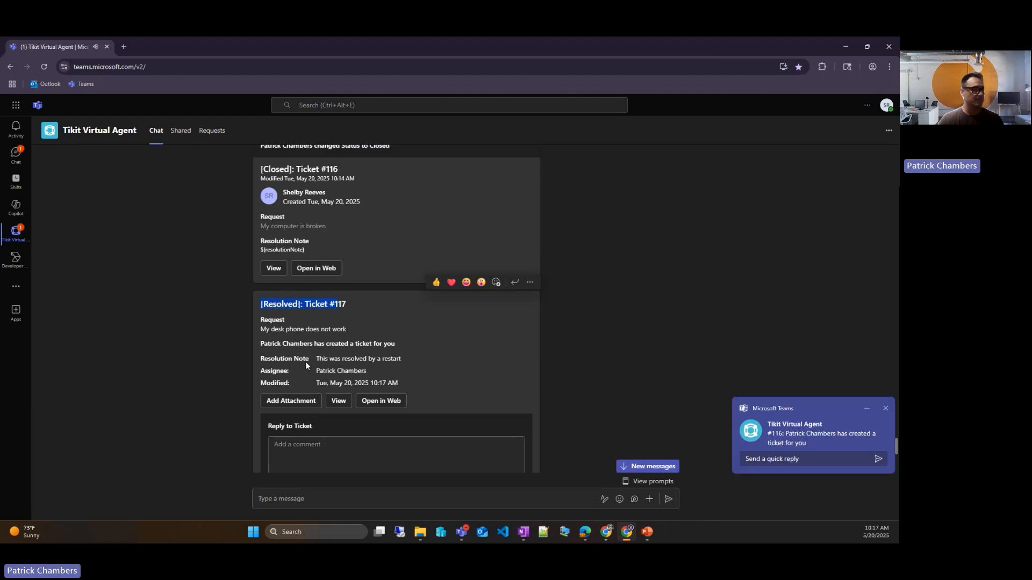
left_click(329, 360)
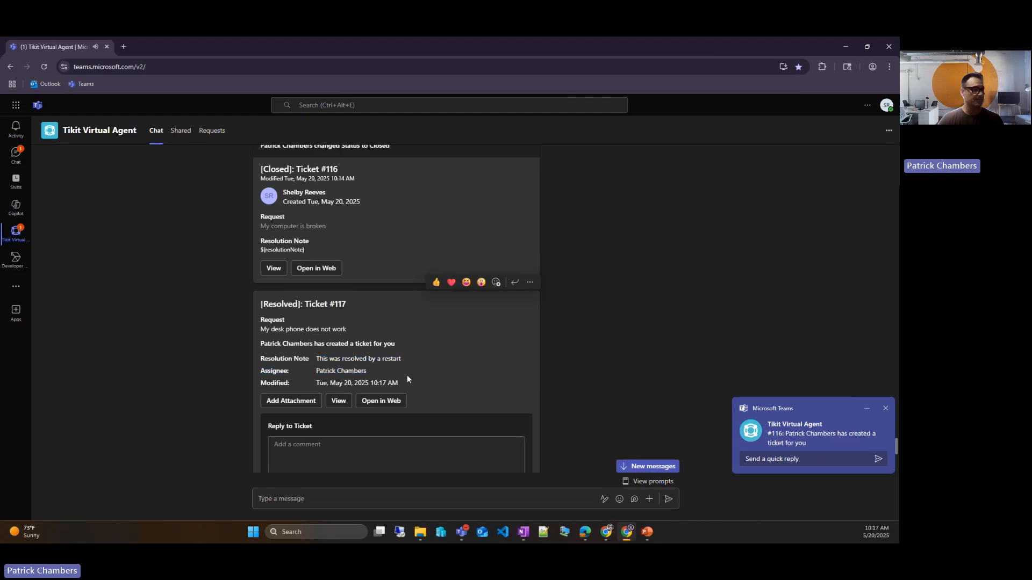
Step: Review the requester's Tikit Virtual Agent chat, comparing the resolved desk phone card with the closed "My computer is broken" card
scroll(376, 350, "down", 2)
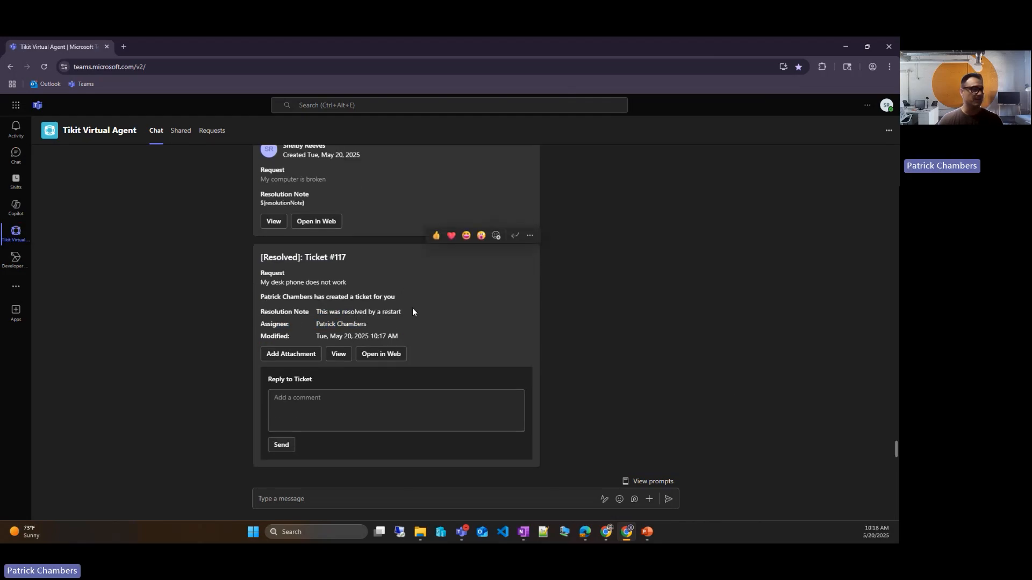
scroll(409, 307, "down", 3)
scroll(408, 312, "down", 6)
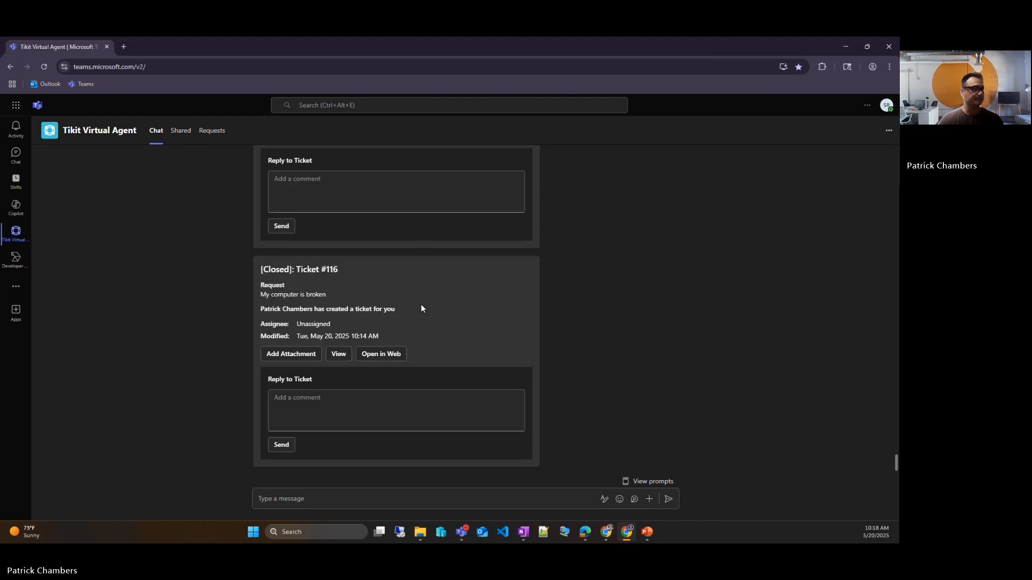
scroll(409, 264, "up", 7)
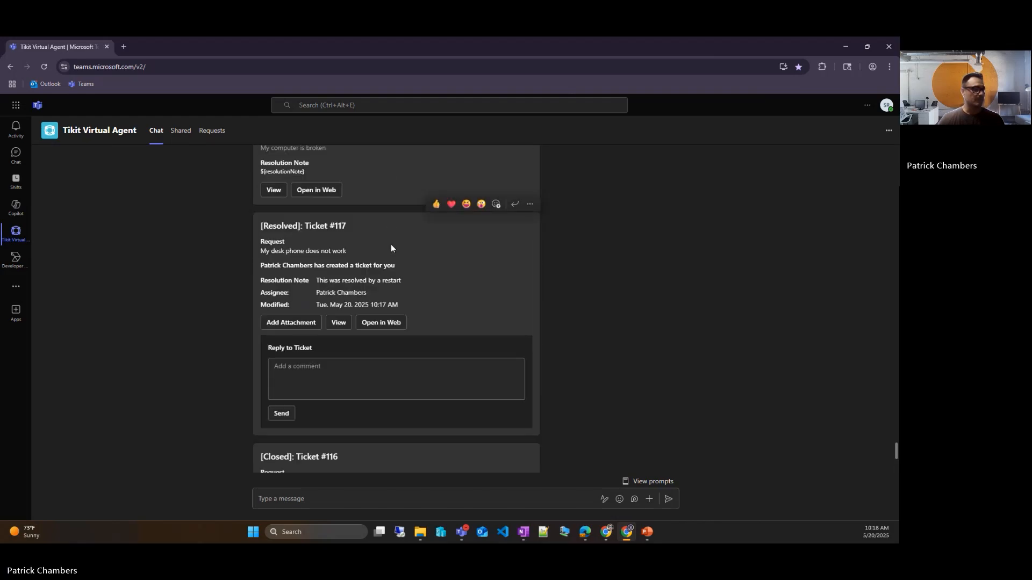
scroll(391, 244, "down", 3)
scroll(390, 280, "down", 4)
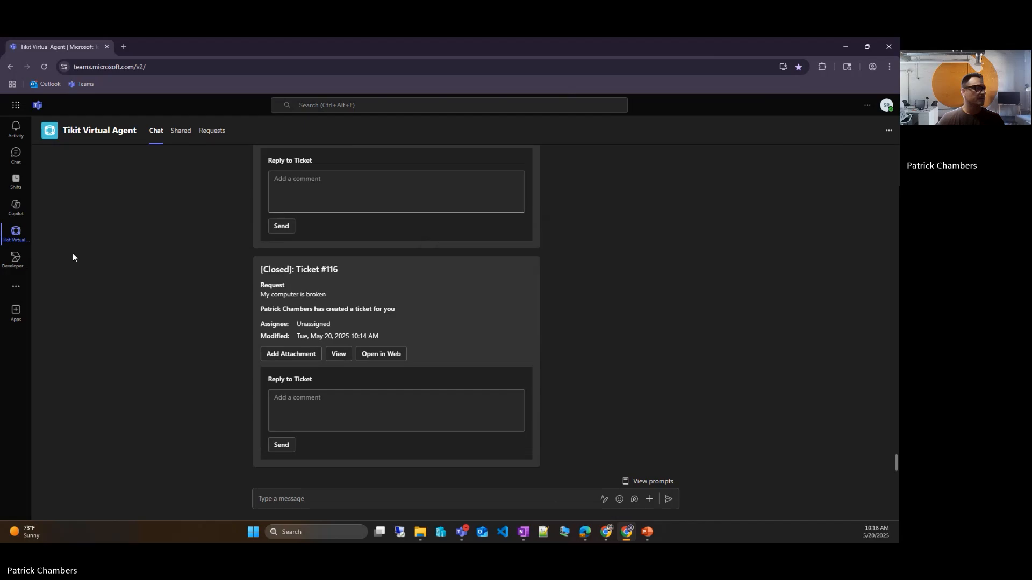
left_click(18, 235)
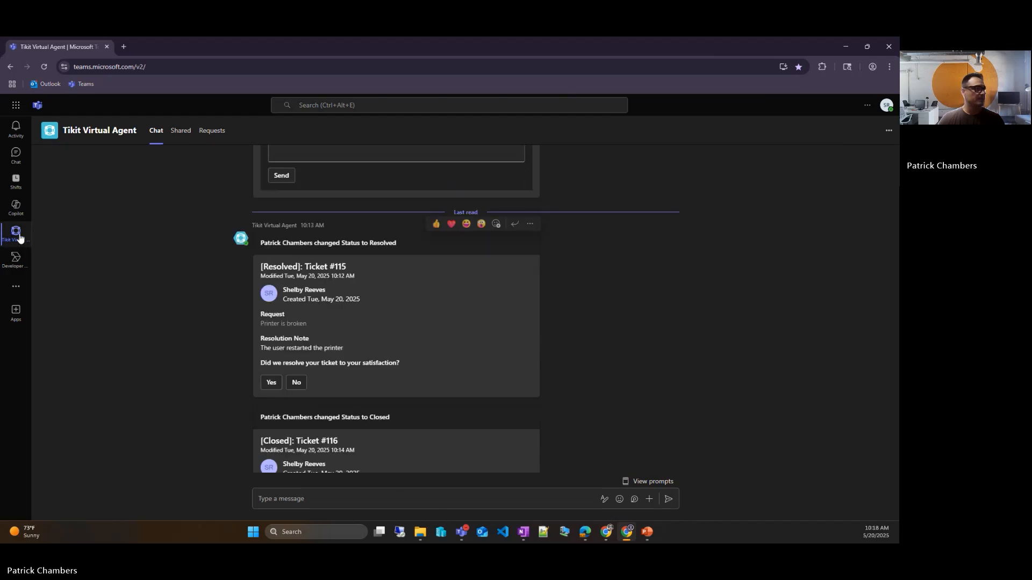
scroll(346, 333, "down", 8)
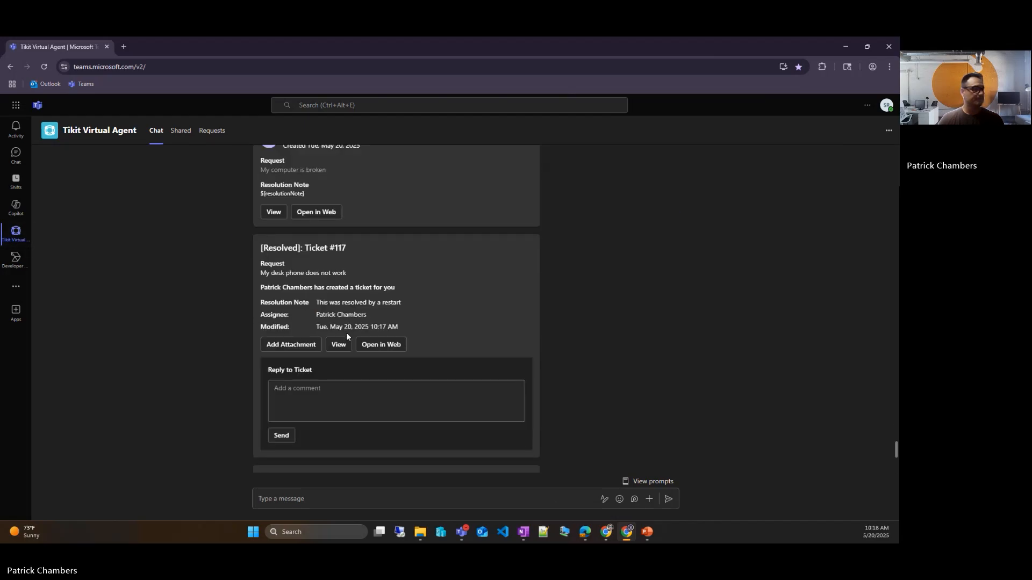
scroll(346, 337, "down", 2)
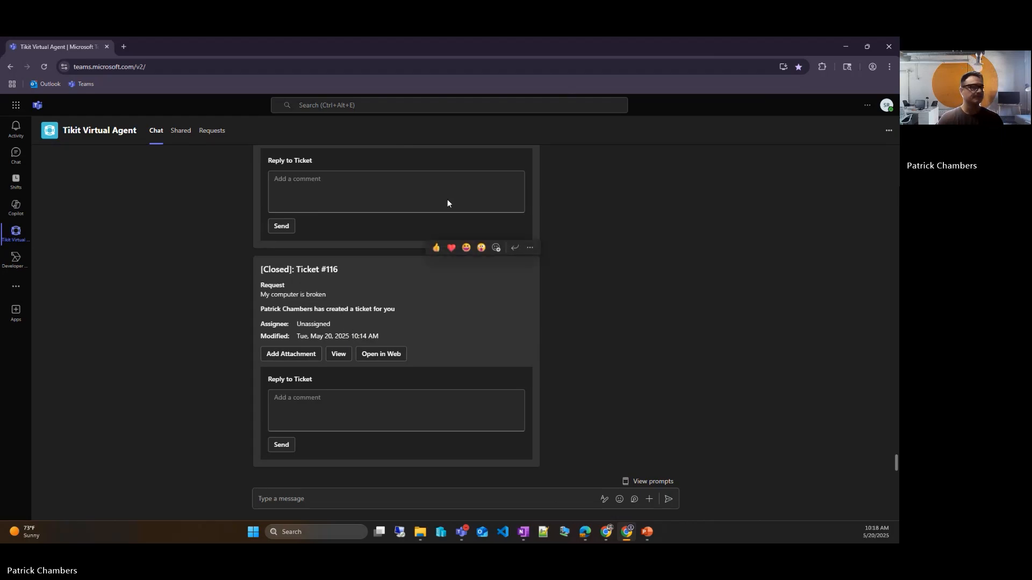
Step: Return to the Tikit web app and open the draft knowledge article "My desk phone does not work" for editing
left_click(847, 47)
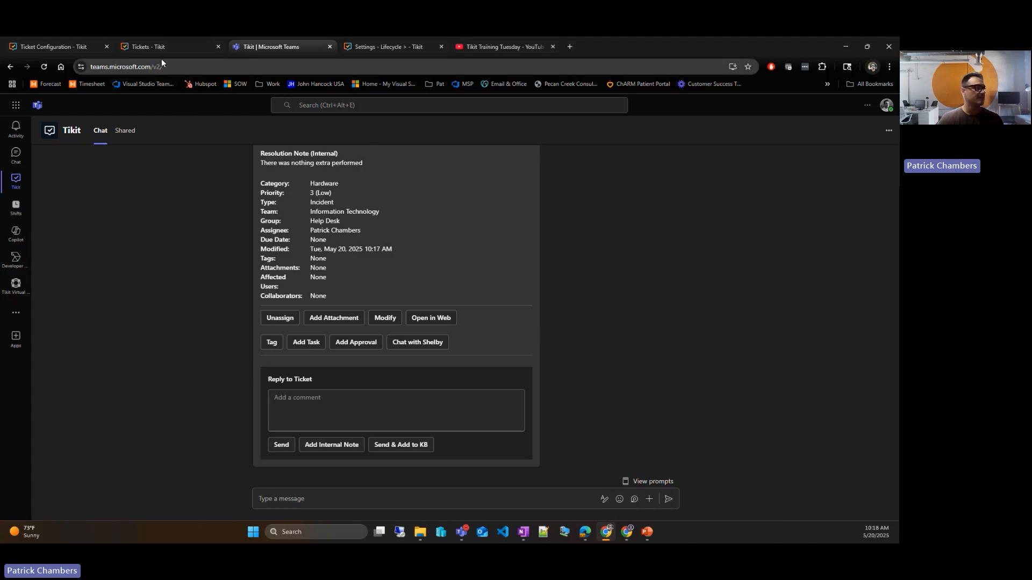
mouse_move(165, 46)
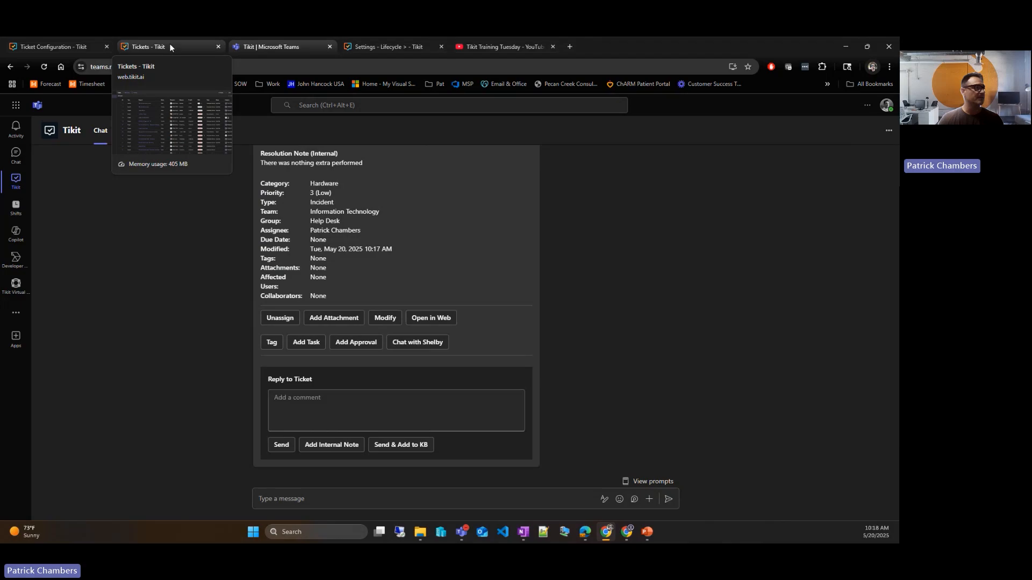
left_click(169, 48)
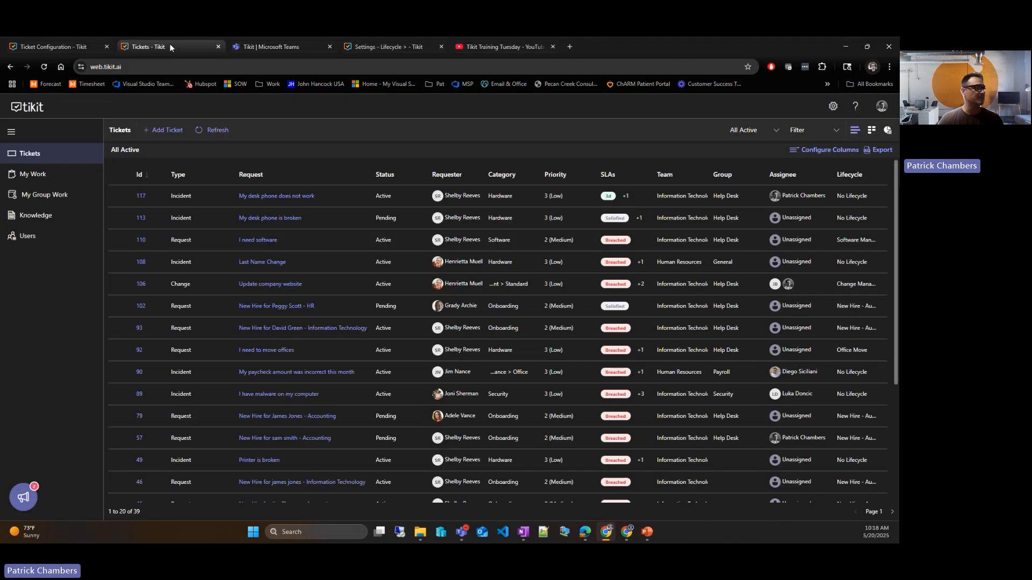
left_click(48, 218)
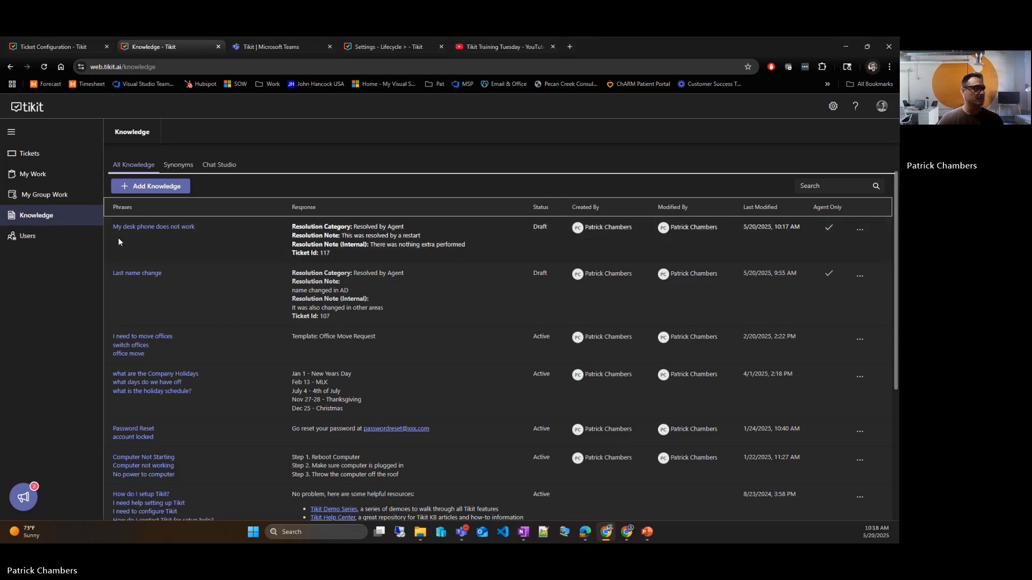
left_click(181, 228)
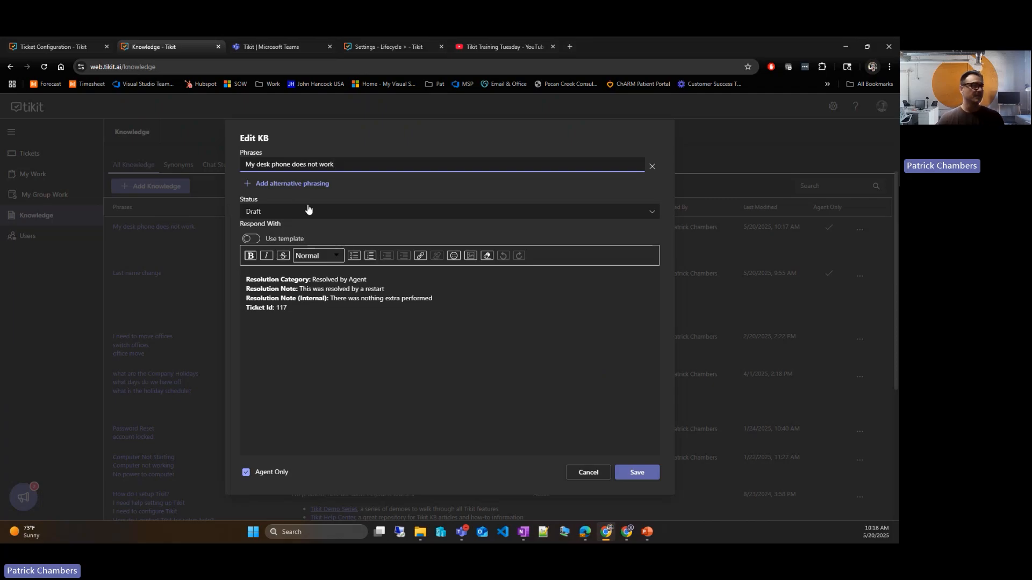
Step: Examine the draft article's phrase, ticket ID and internal resolution note carried over from the desk phone ticket
left_click_drag(351, 164, 244, 165)
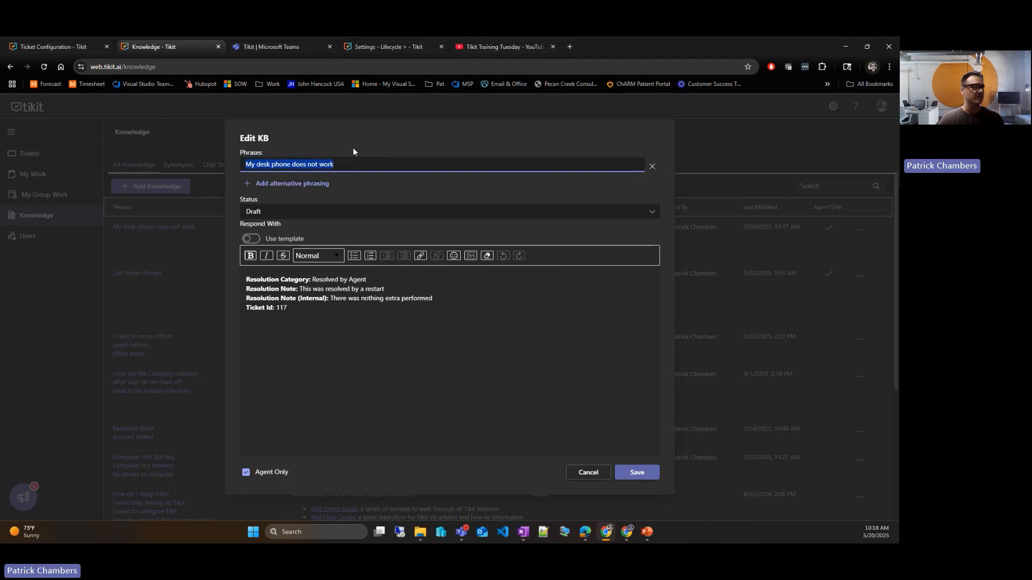
left_click(346, 188)
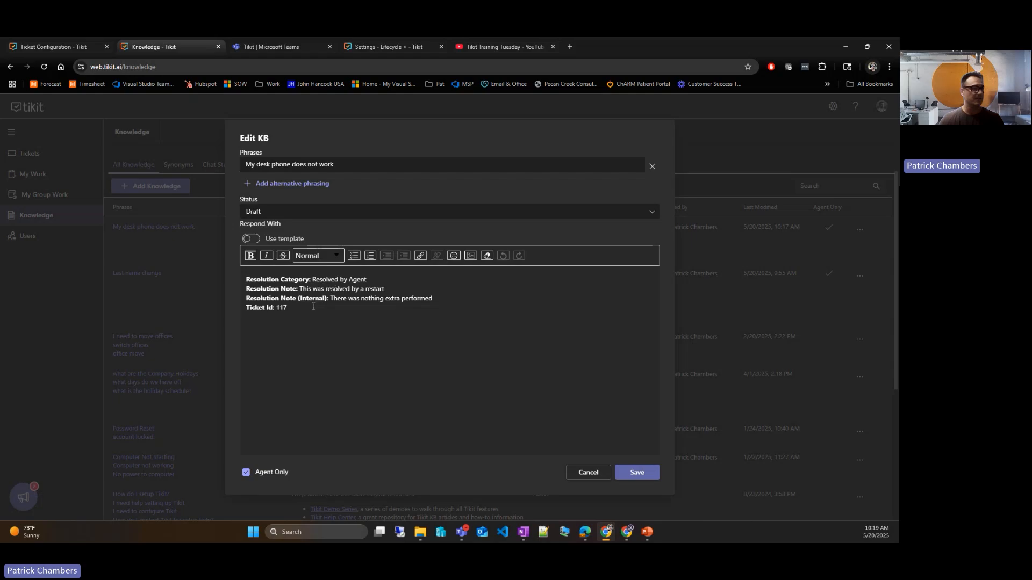
left_click_drag(254, 308, 287, 308)
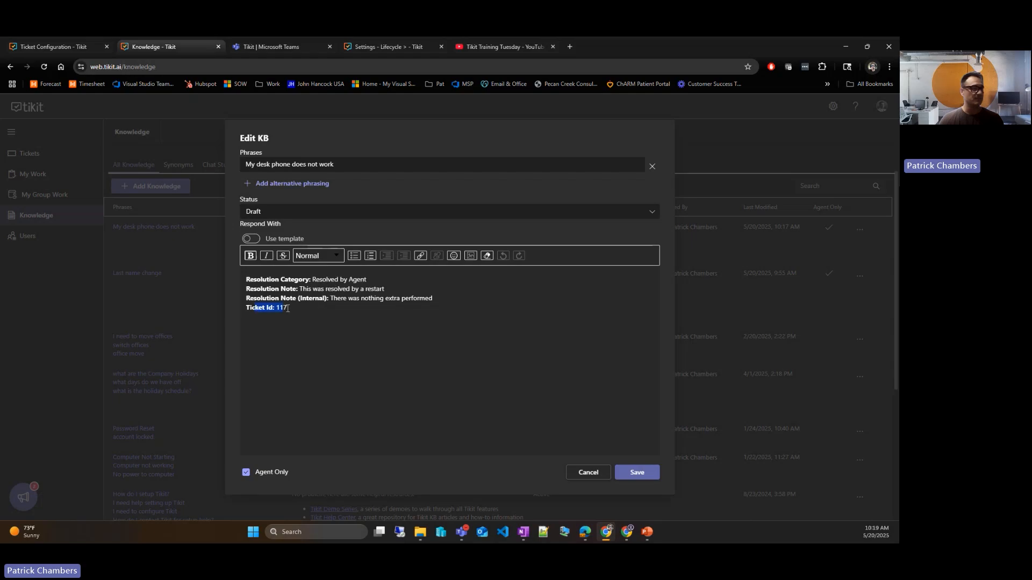
left_click(334, 308)
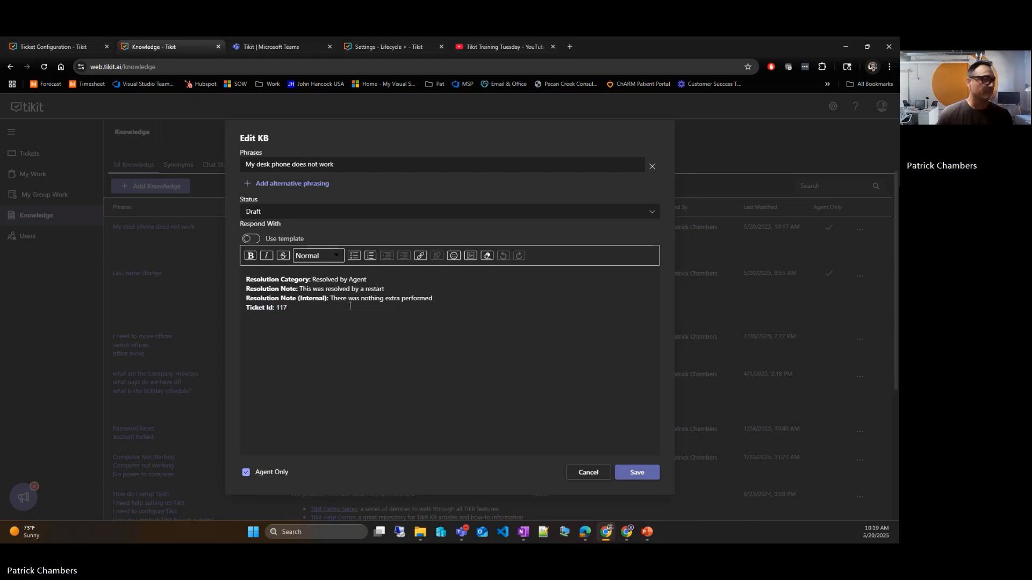
left_click_drag(300, 298, 438, 295)
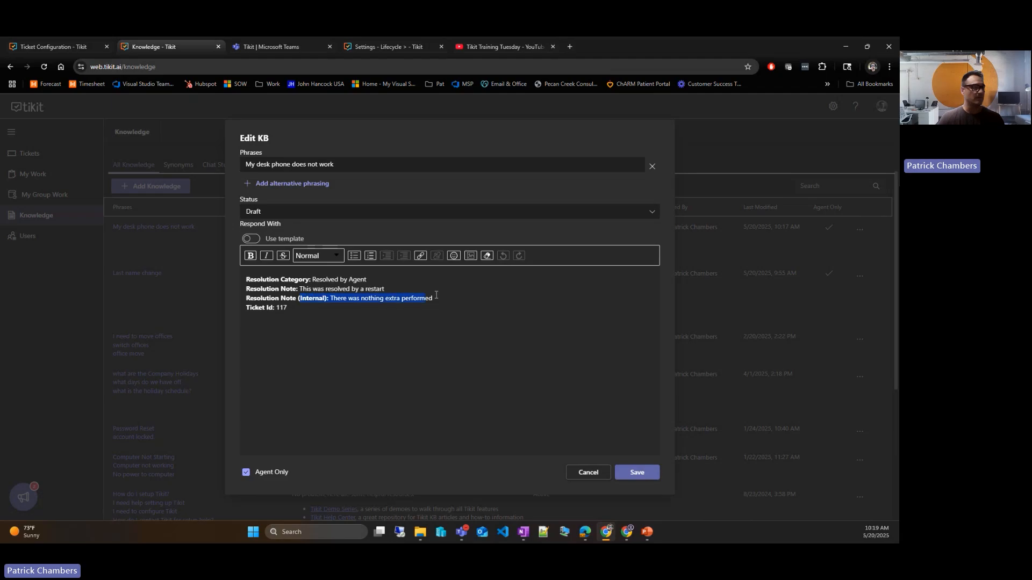
Step: Close the draft desk phone knowledge article without saving and return to the new lifecycle form in Settings
left_click(451, 297)
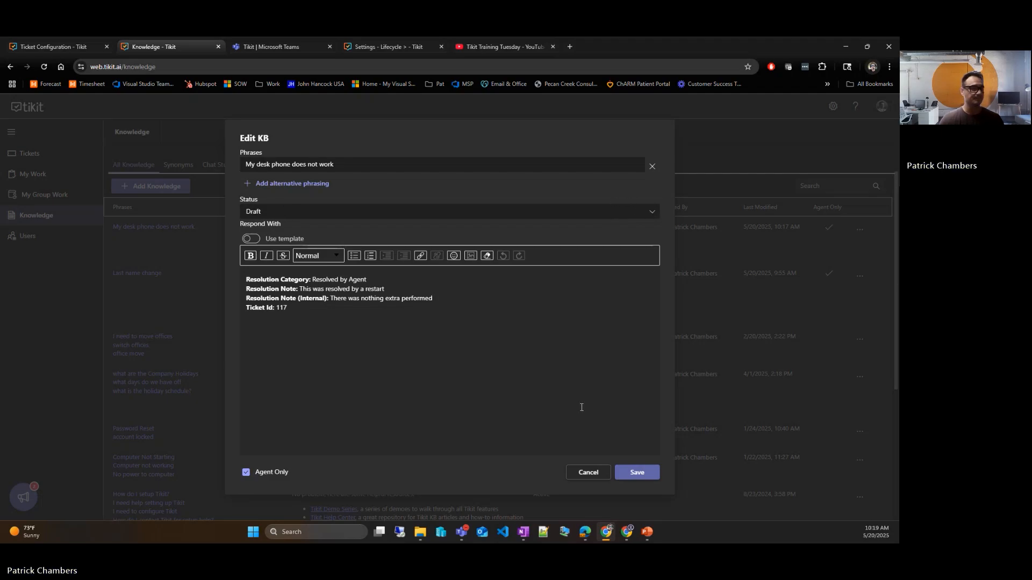
left_click(587, 472)
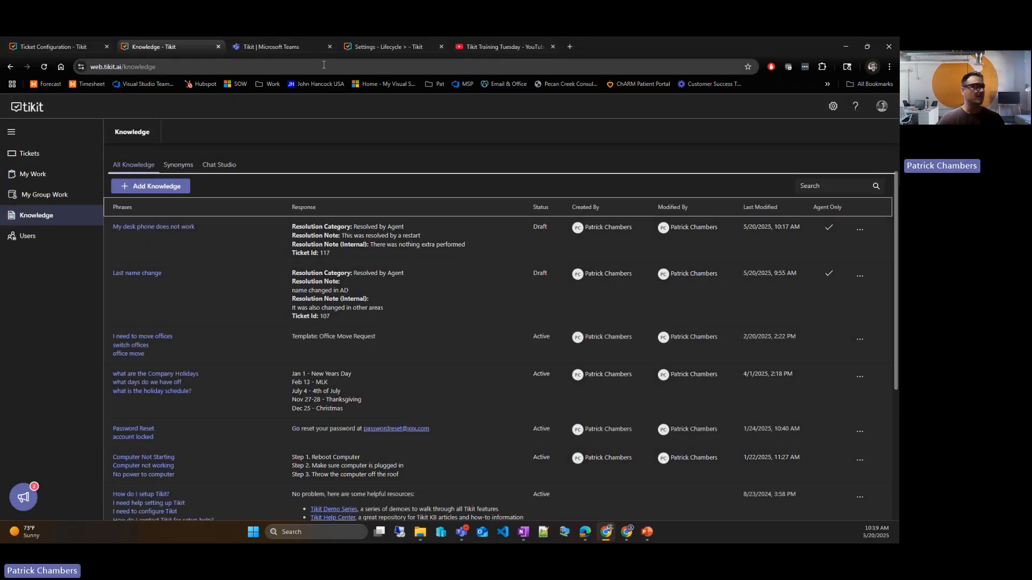
left_click(360, 48)
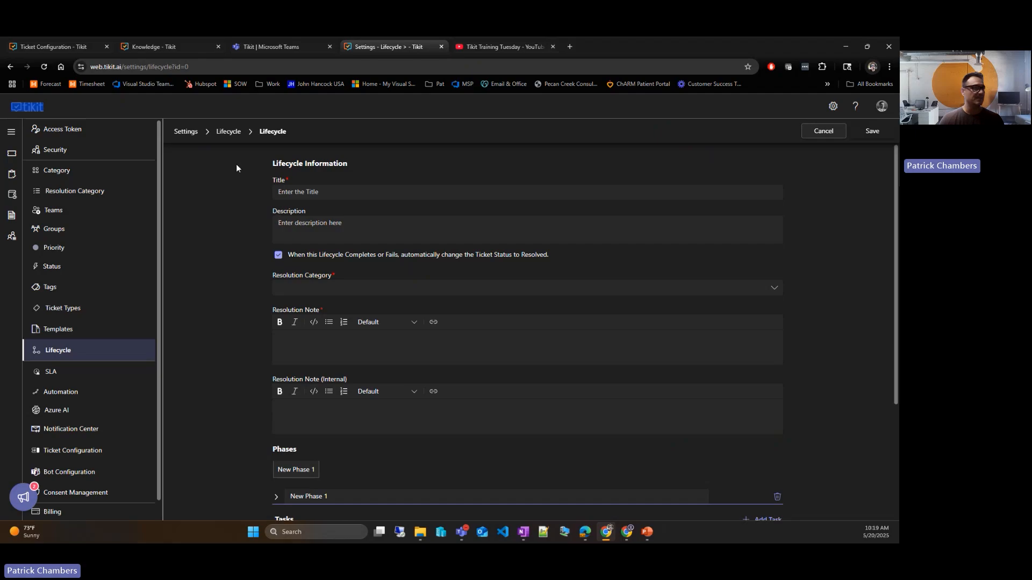
Step: Compare the lifecycle form with automatic change to Resolved off and on, leaving it enabled, and check the Resolution Category choices
left_click(280, 256)
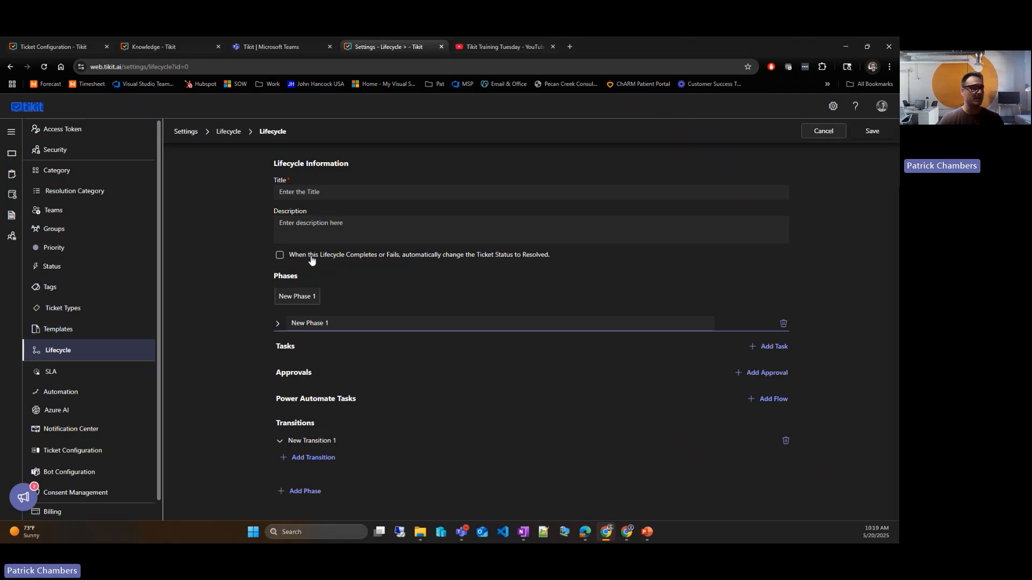
left_click(298, 257)
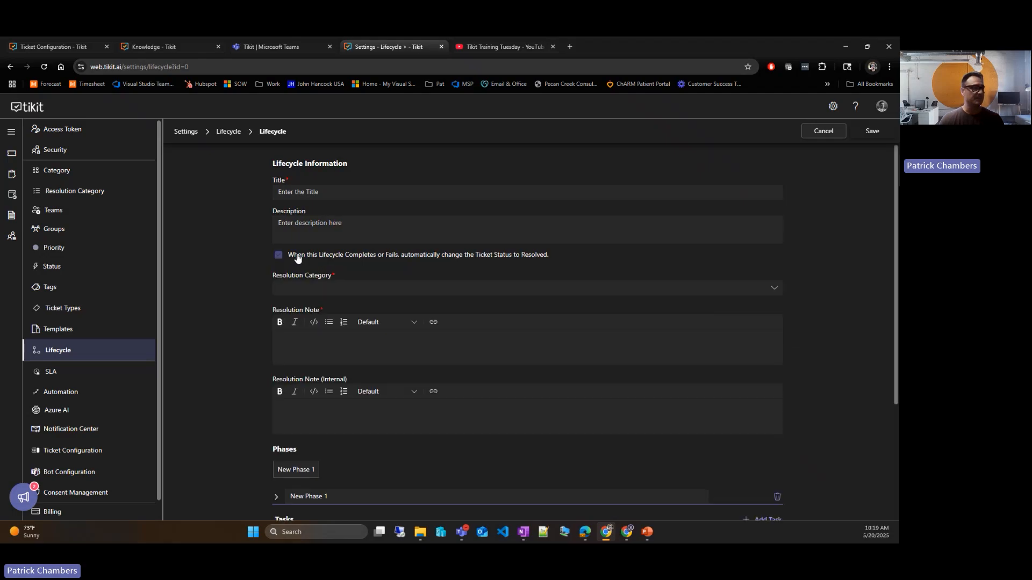
left_click(298, 257)
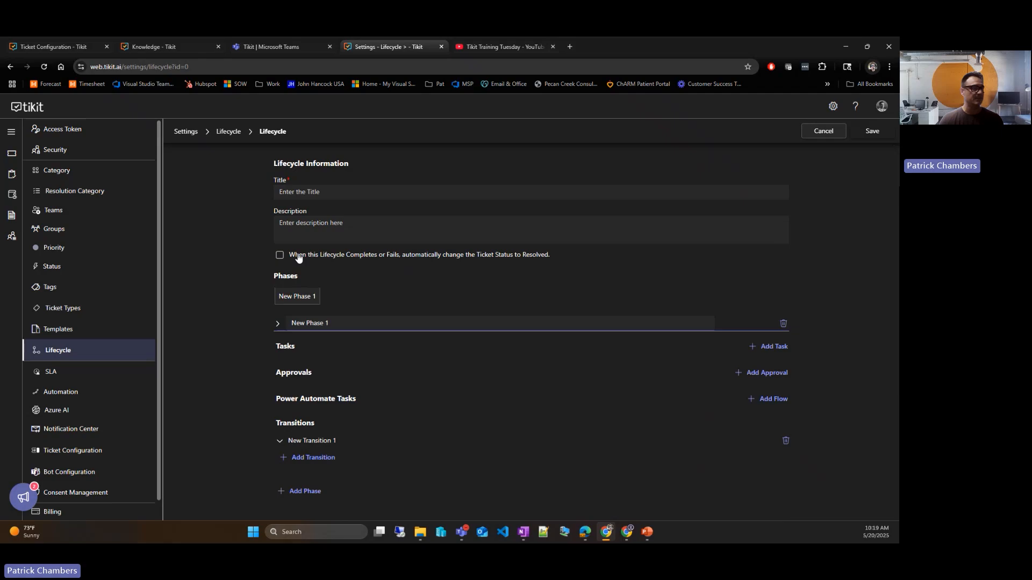
left_click(297, 257)
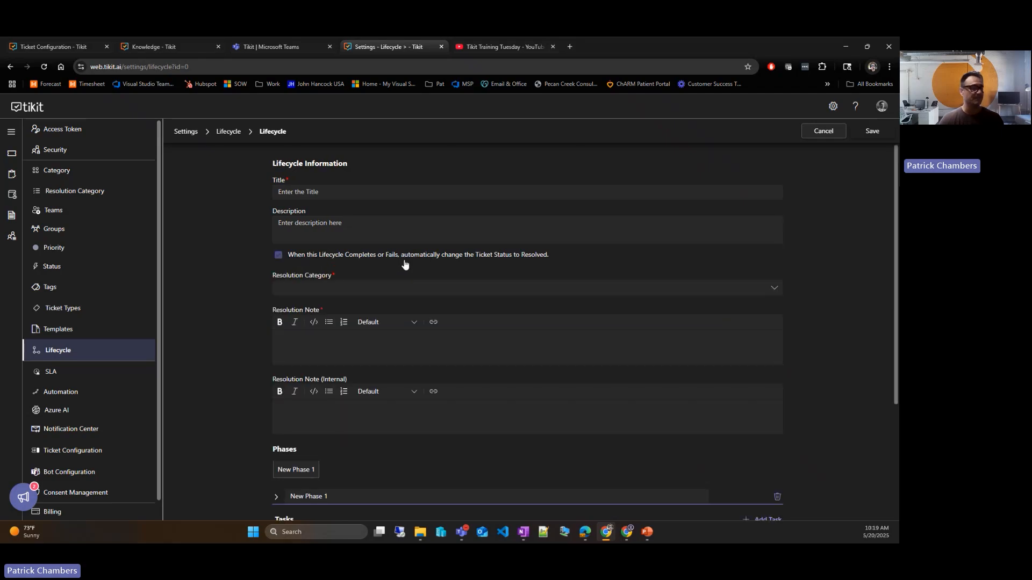
left_click(777, 291)
left_click(778, 291)
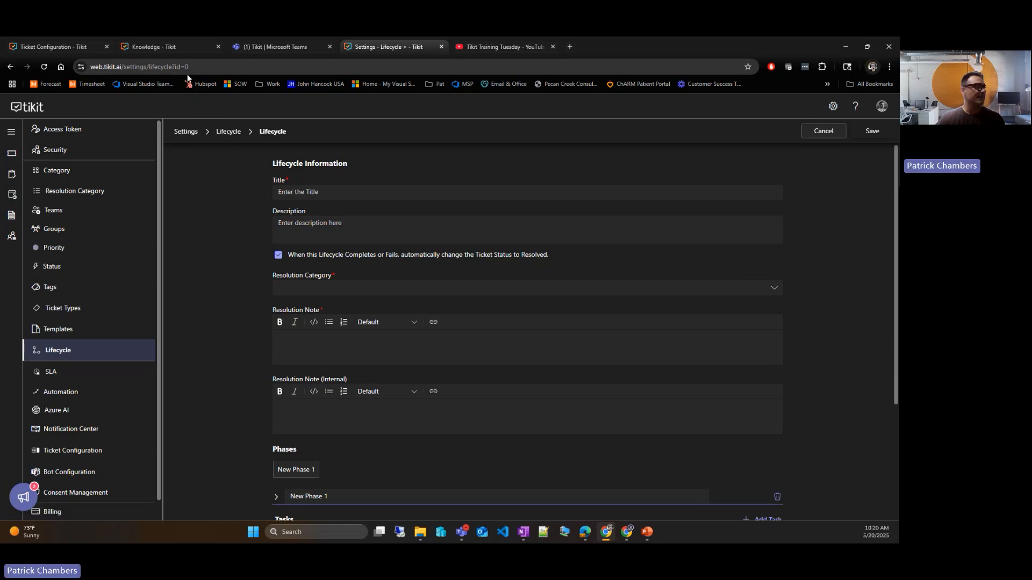
Step: Go back to the Ticket Configuration page, open the All Active ticket list from there and show its resolution-related filters
left_click(86, 47)
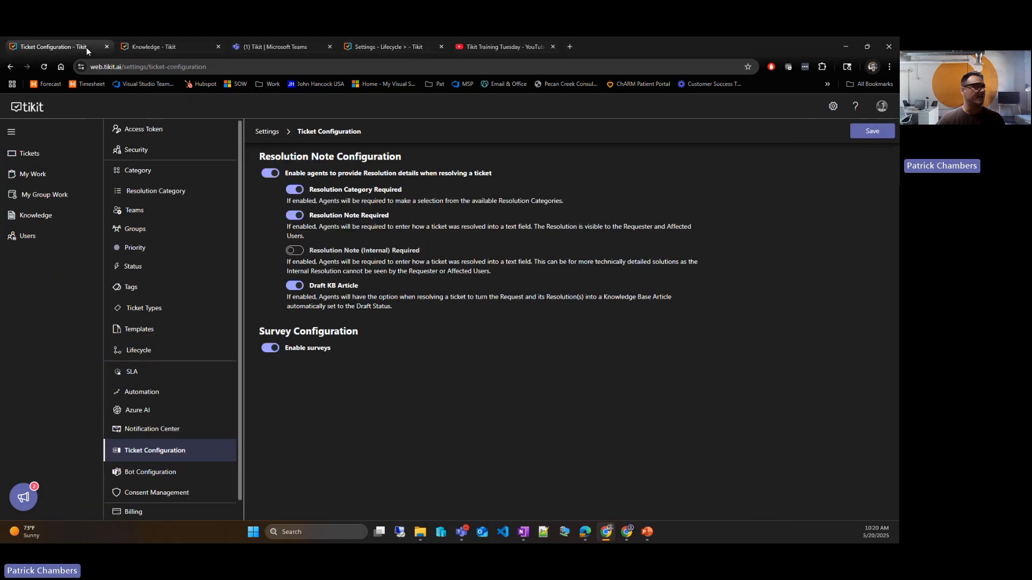
left_click(43, 157)
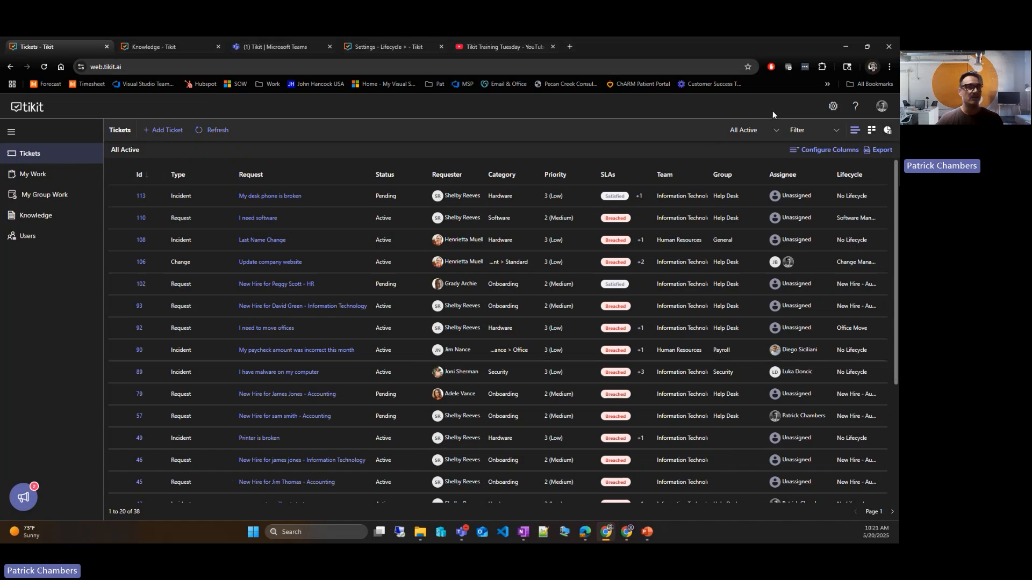
left_click(836, 133)
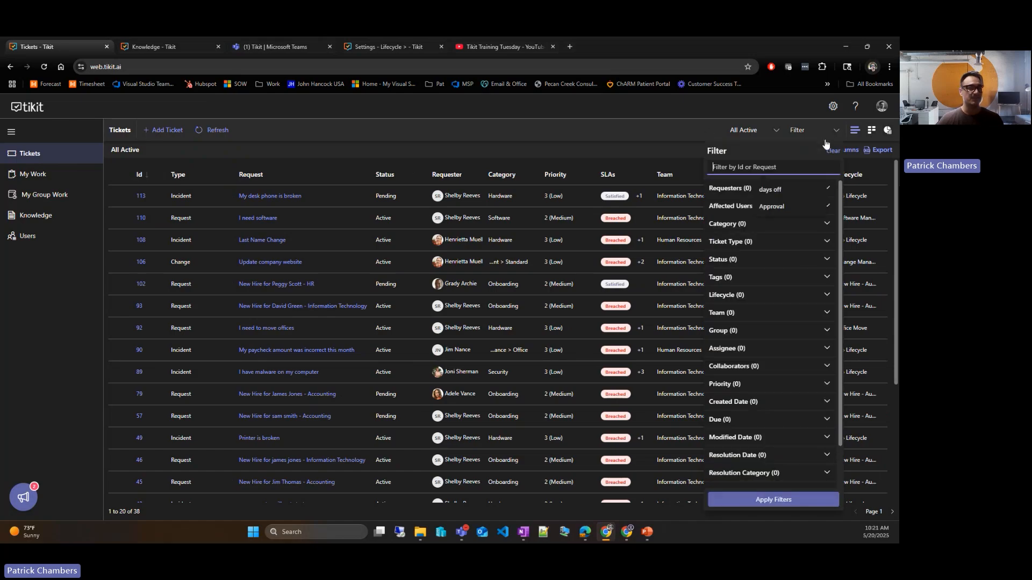
scroll(794, 400, "down", 1)
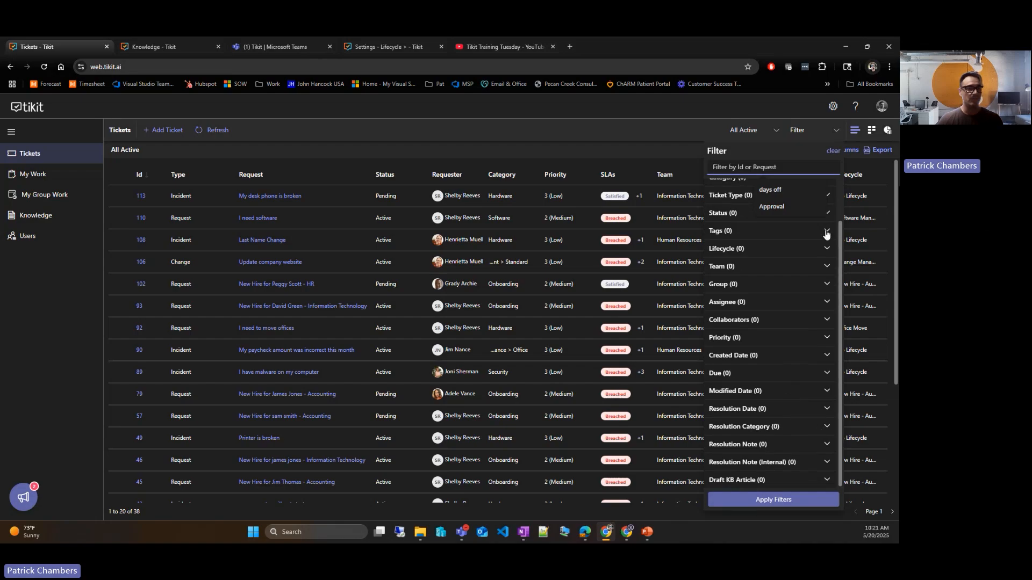
Step: Examine the Resolution Note and Resolution Category filter options, and close the filters without applying any
left_click(826, 445)
left_click(827, 447)
left_click(829, 446)
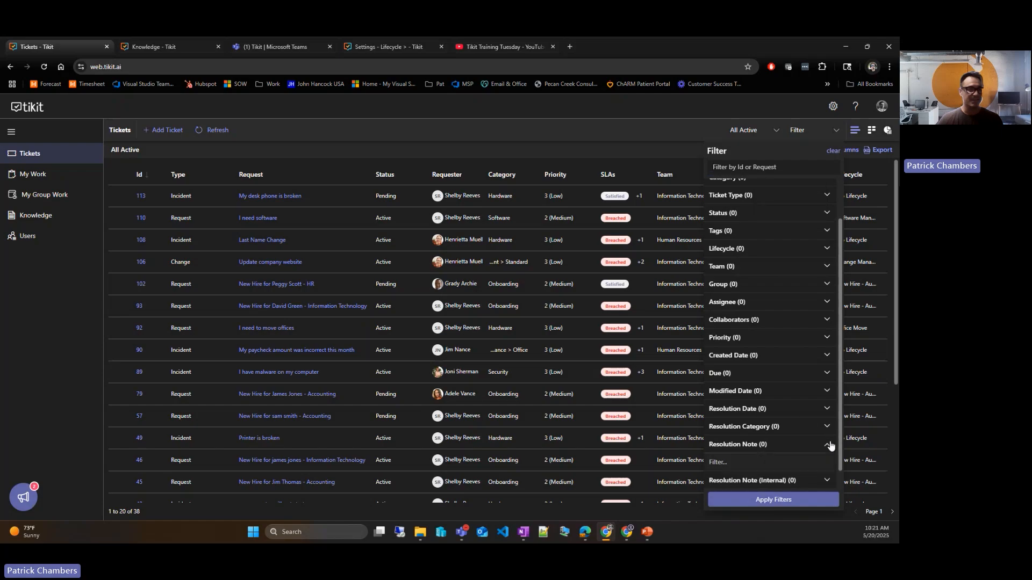
left_click(829, 445)
left_click(826, 427)
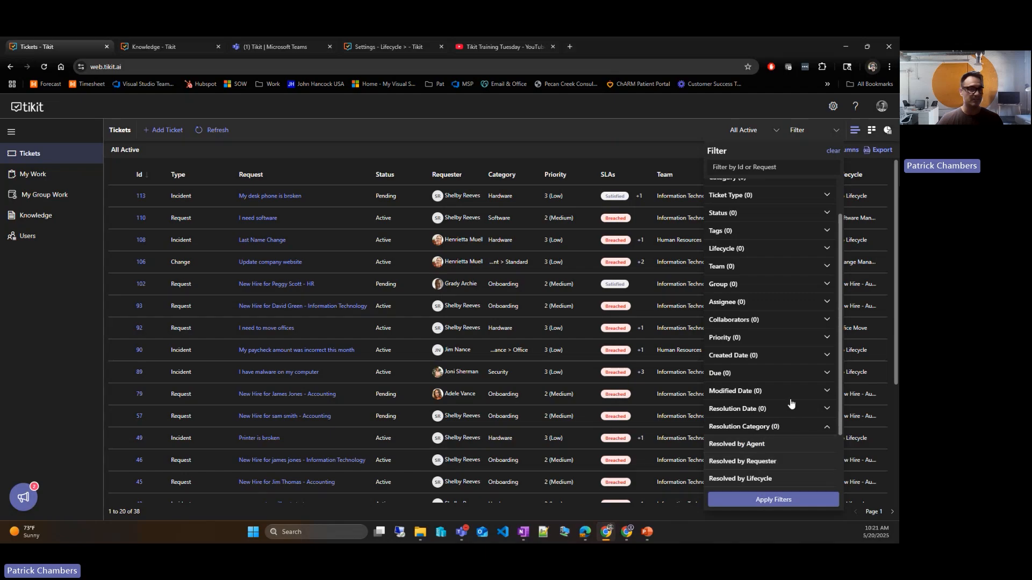
left_click(826, 428)
left_click(694, 128)
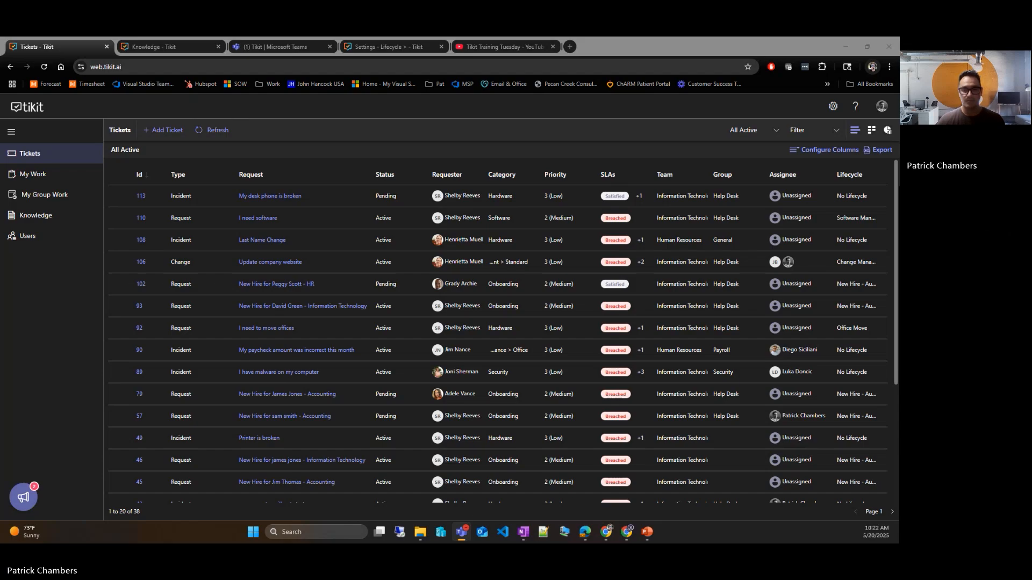
key("alt+Tab")
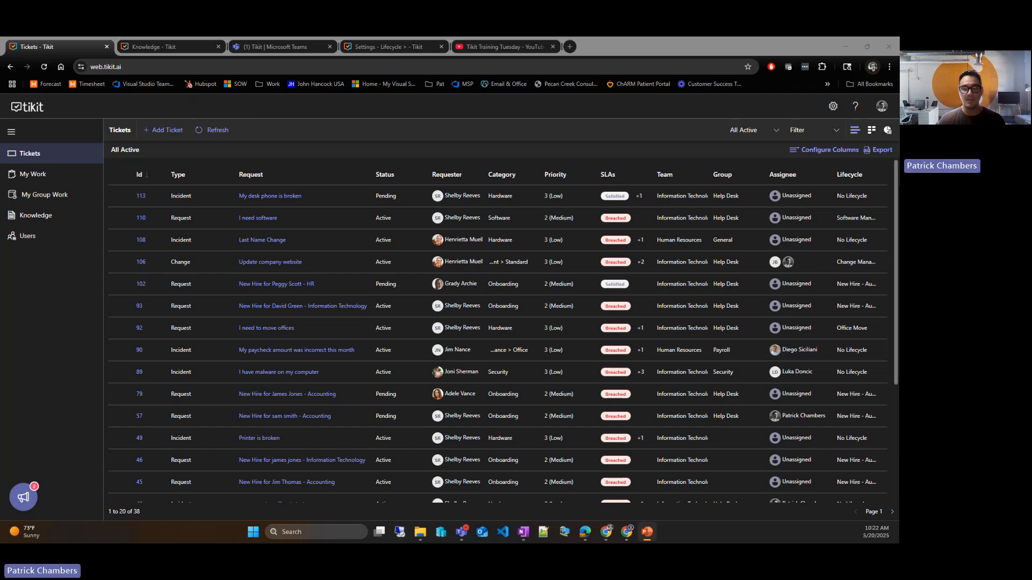
key("alt+Tab")
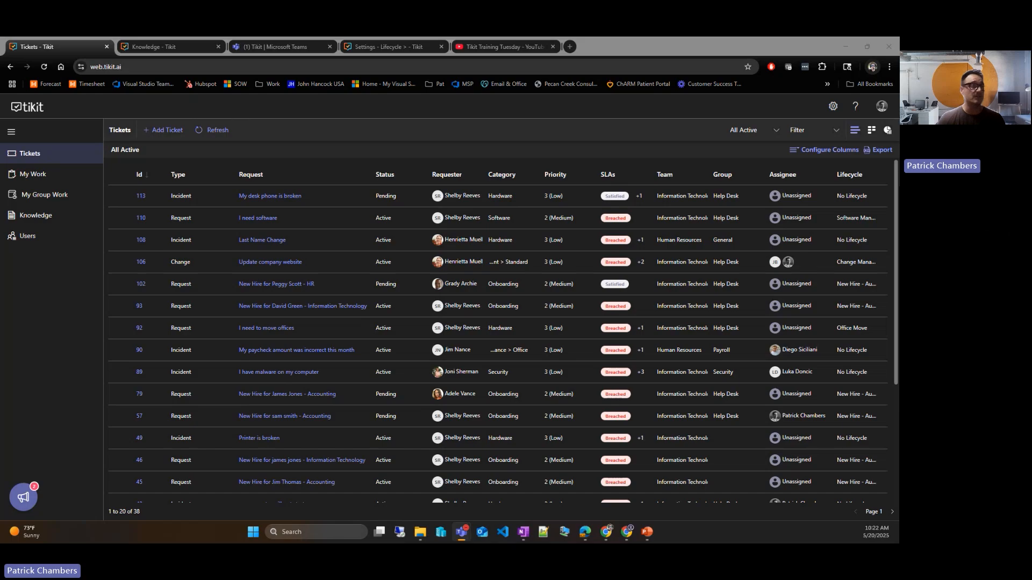